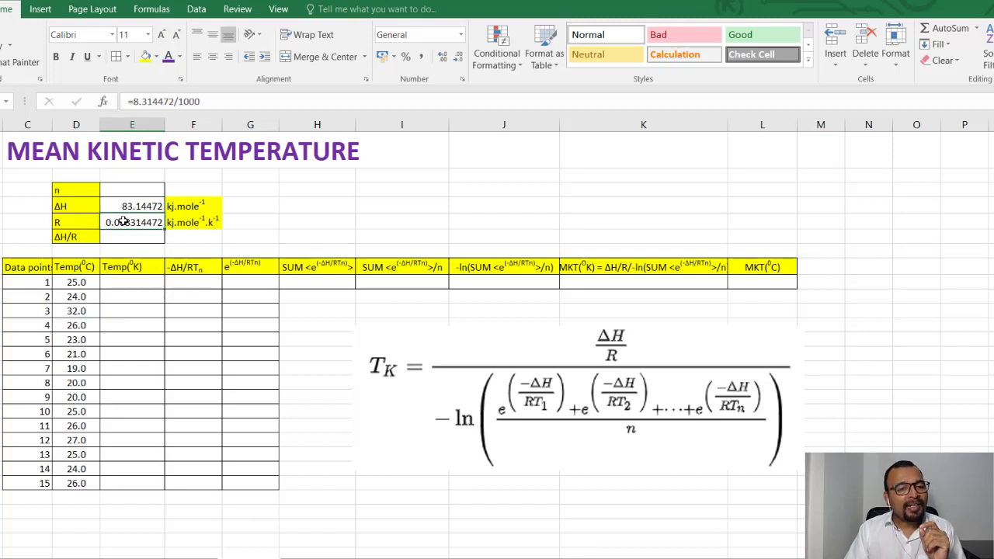
Step: Calculate ΔH/R in cell E6 by dividing the ΔH value in E4 by the R value in E5
click(555, 390)
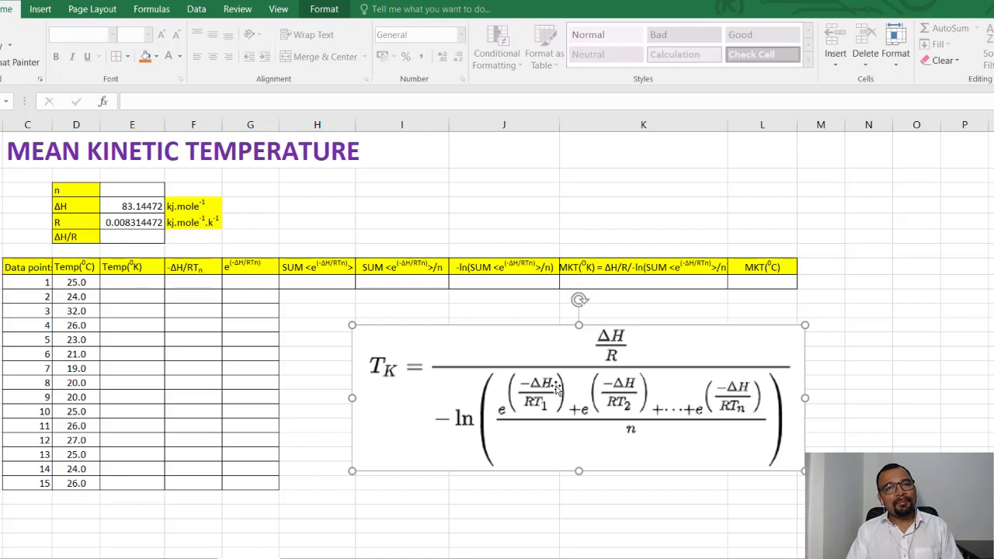
click(128, 284)
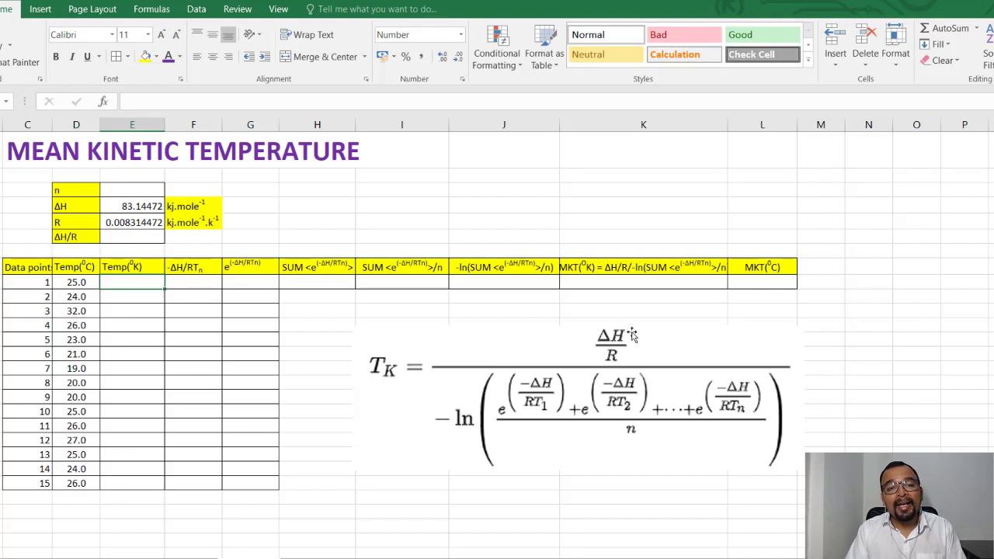
click(146, 238)
text(=)
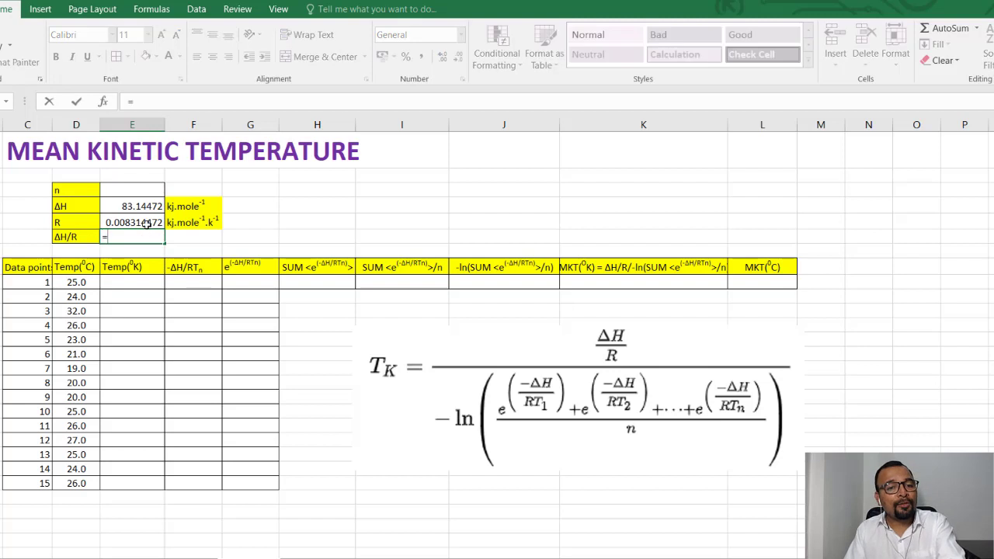
click(140, 207)
text(/)
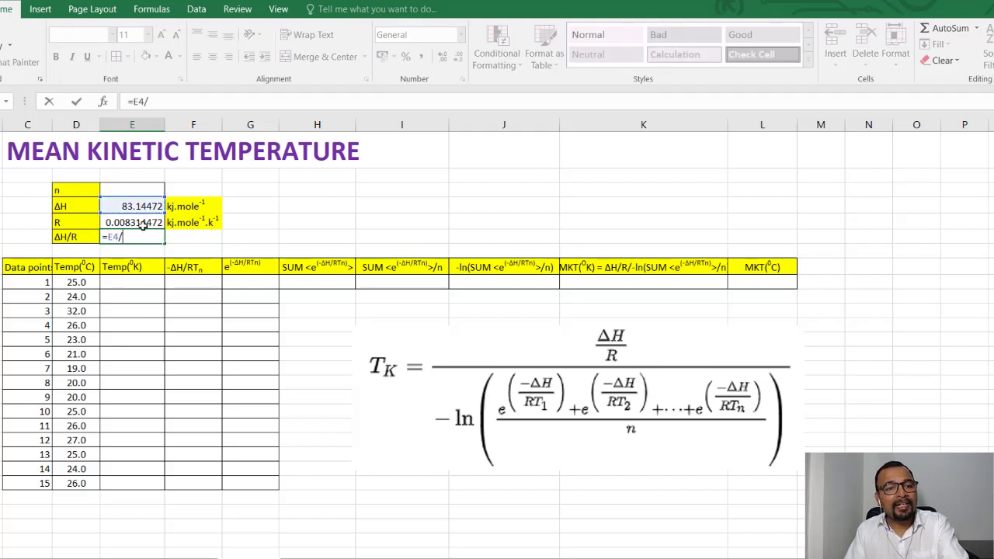
click(138, 222)
key(Return)
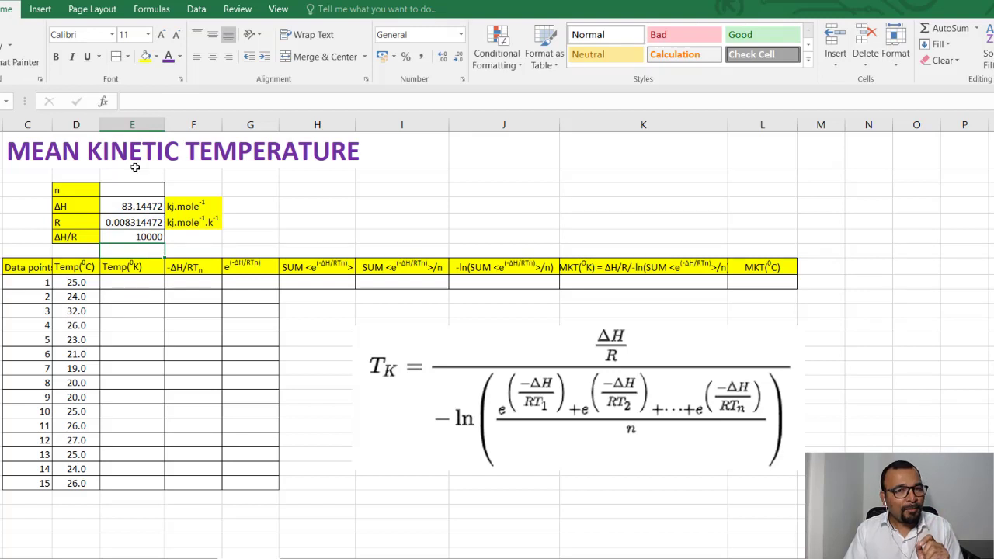
Step: Enter 15 as the number of data points n in cell E3
click(124, 189)
text(15)
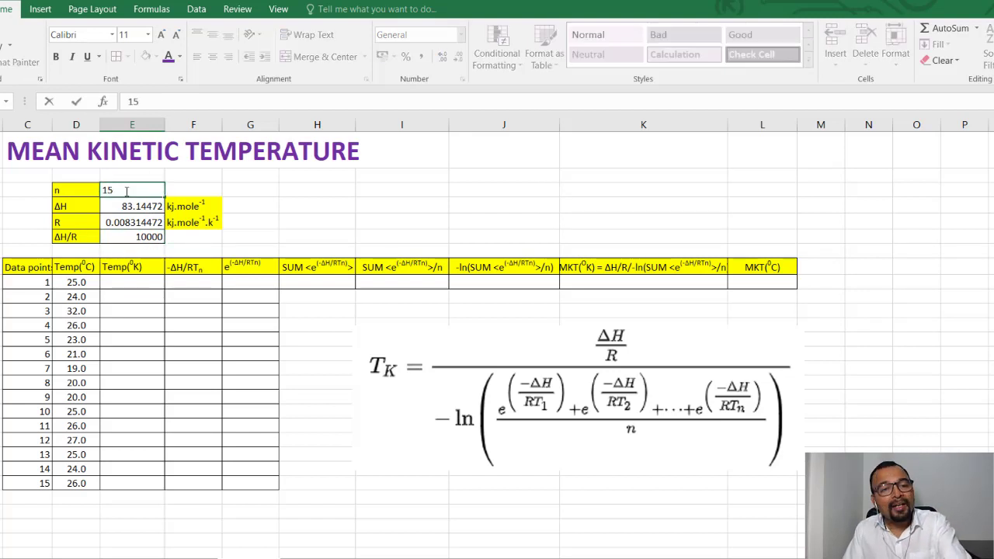
key(Return)
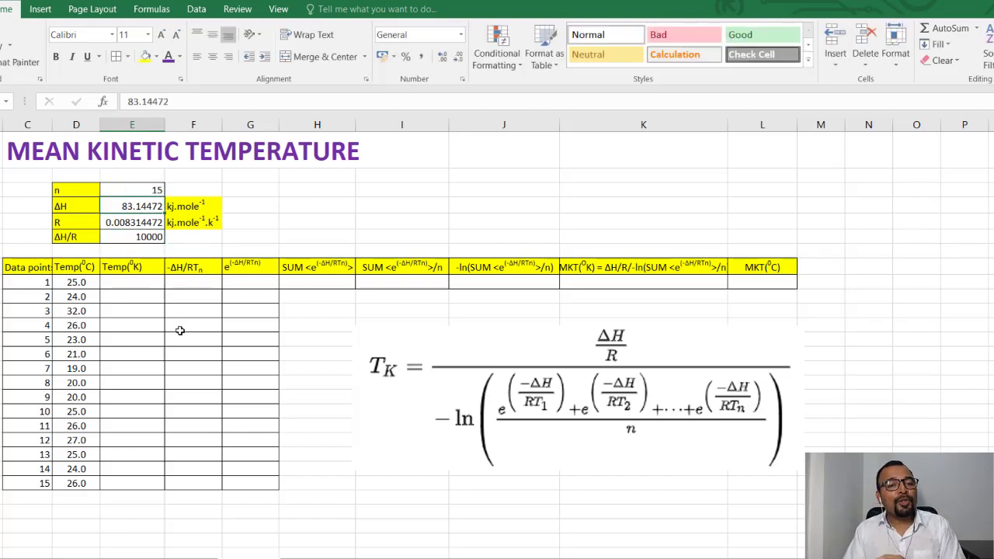
click(177, 327)
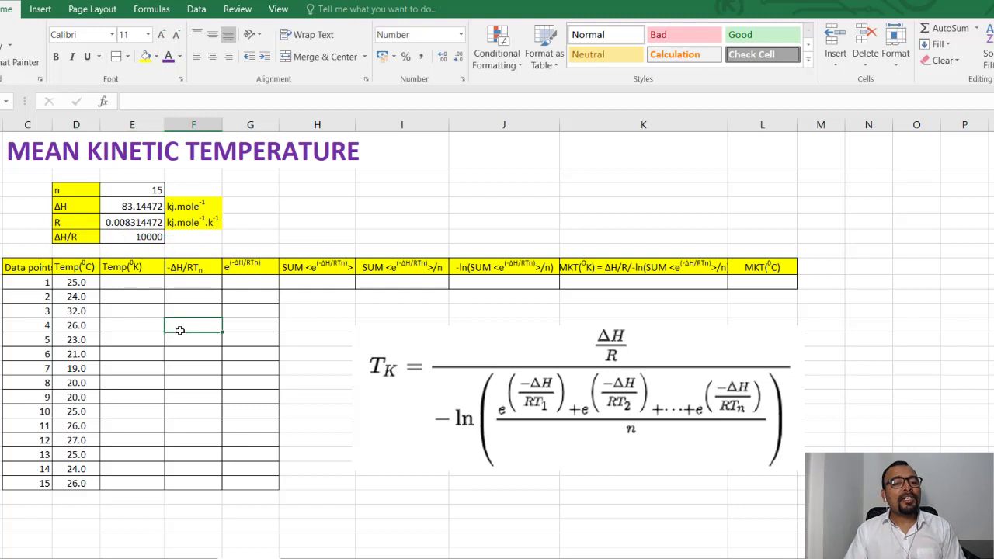
Step: Convert the Celsius temperatures to Kelvin with =D9+273.2 in E9, filled down through data point 15
click(144, 281)
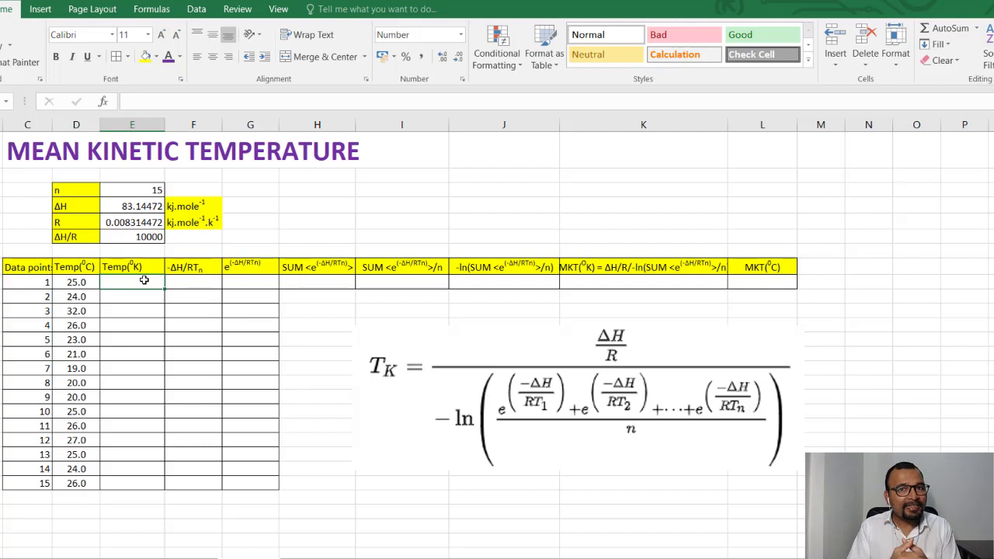
text(=)
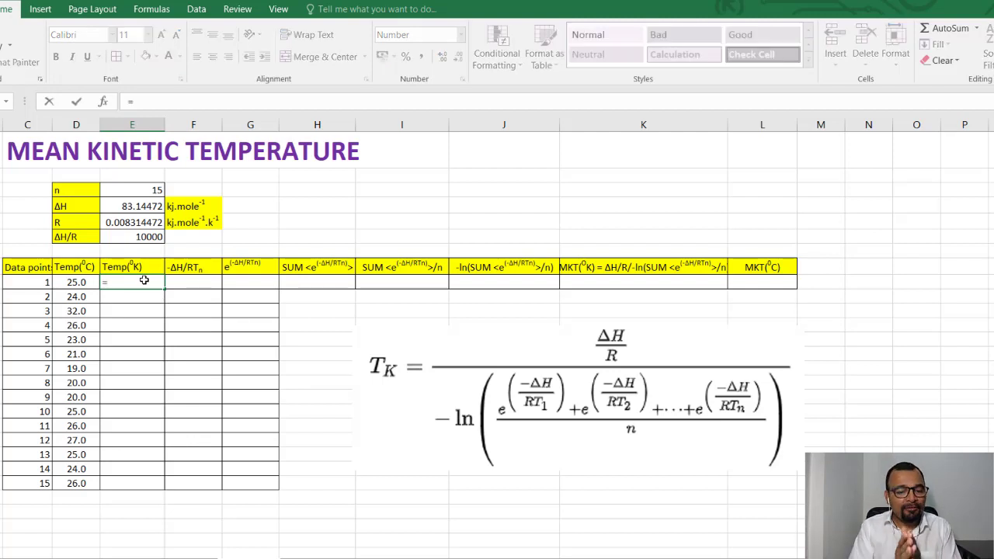
click(81, 282)
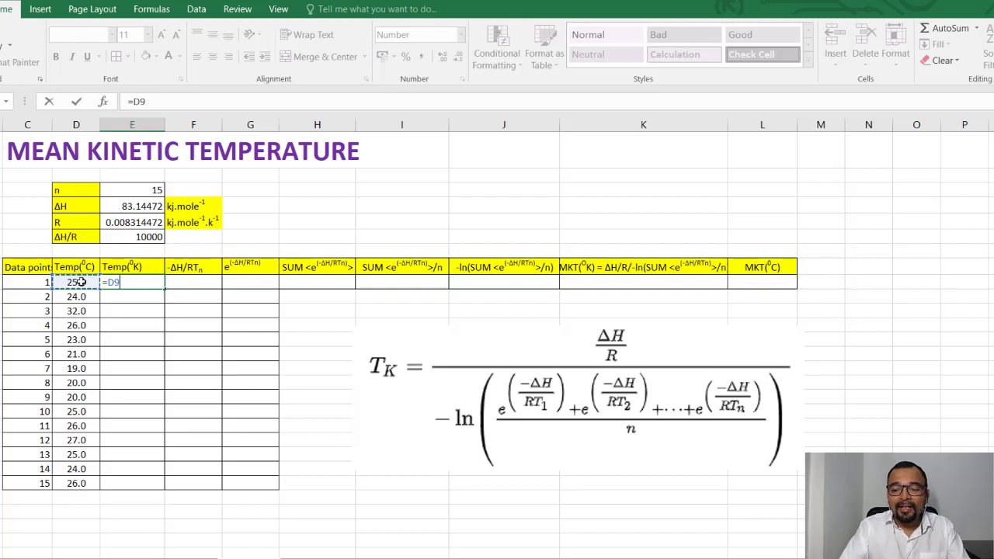
text(+273.2)
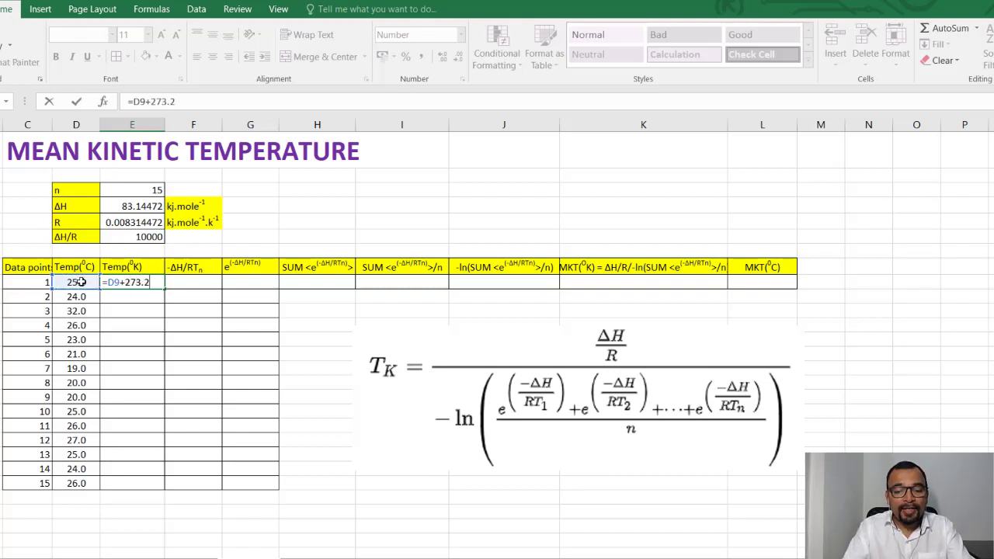
key(Return)
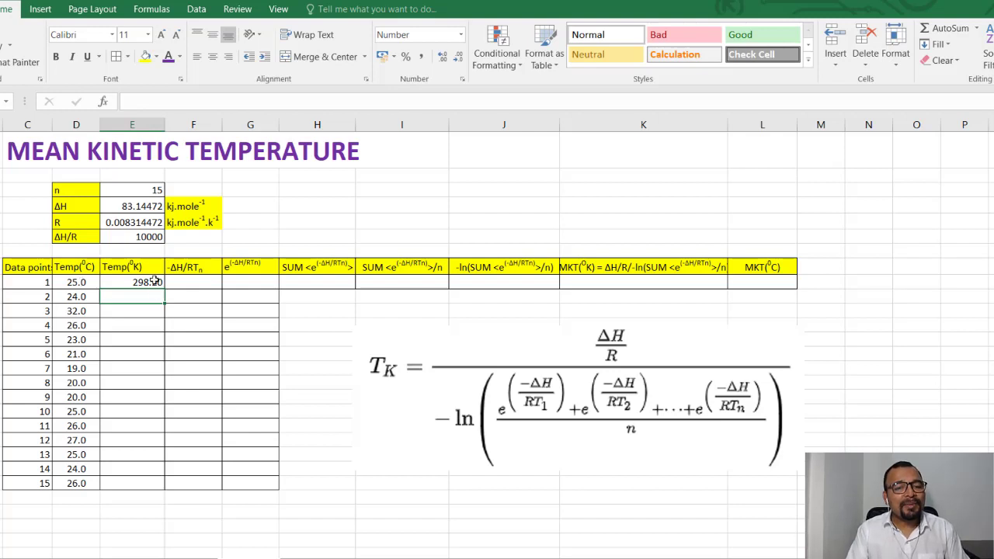
click(152, 283)
drag(167, 290, 166, 490)
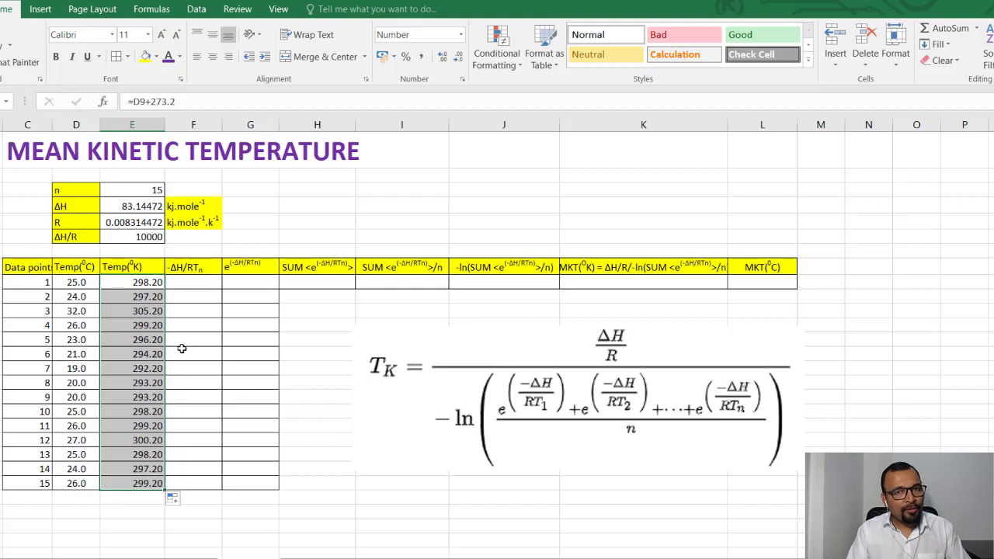
Step: Enter the formula =-E4/(E5*E9) for data point 1 in the -ΔH/RTn column
click(189, 281)
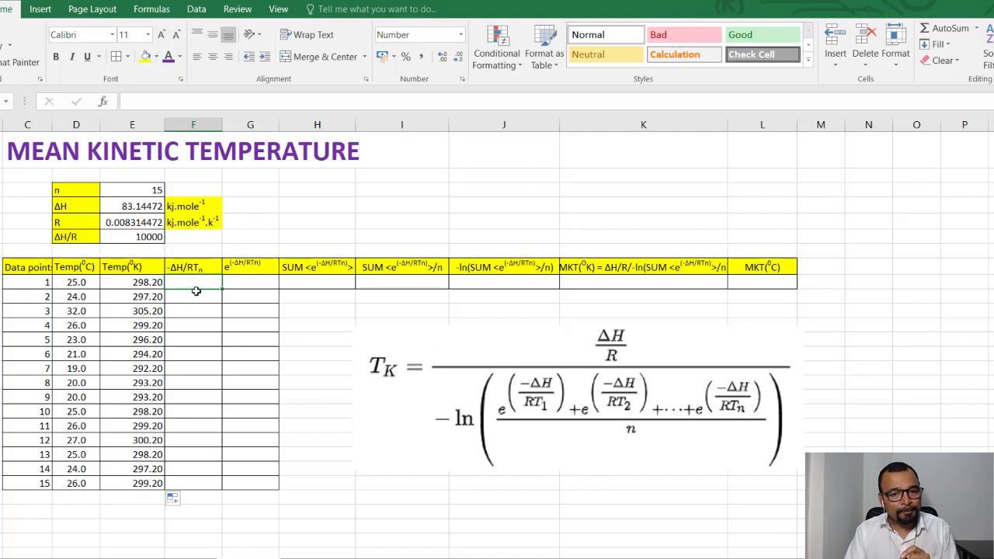
text(=)
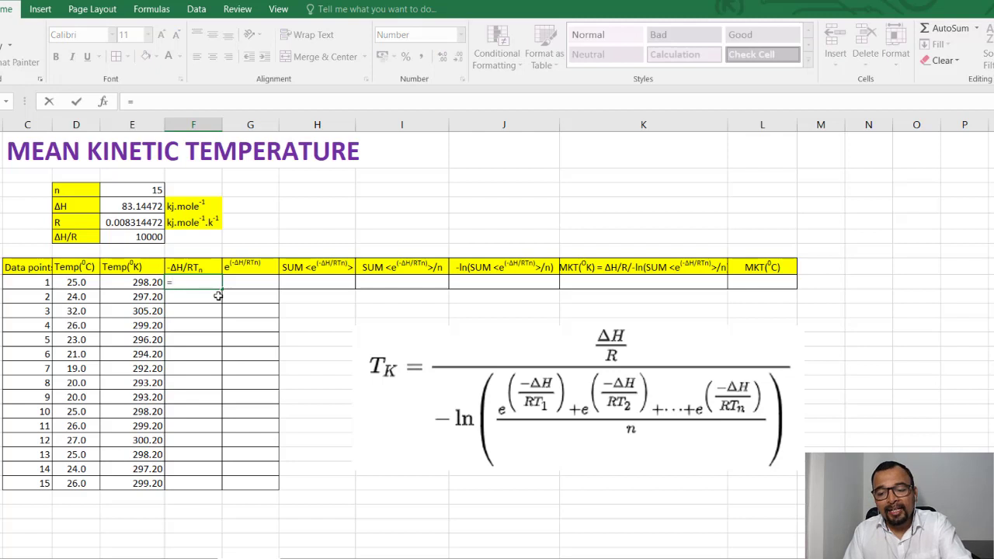
text(-)
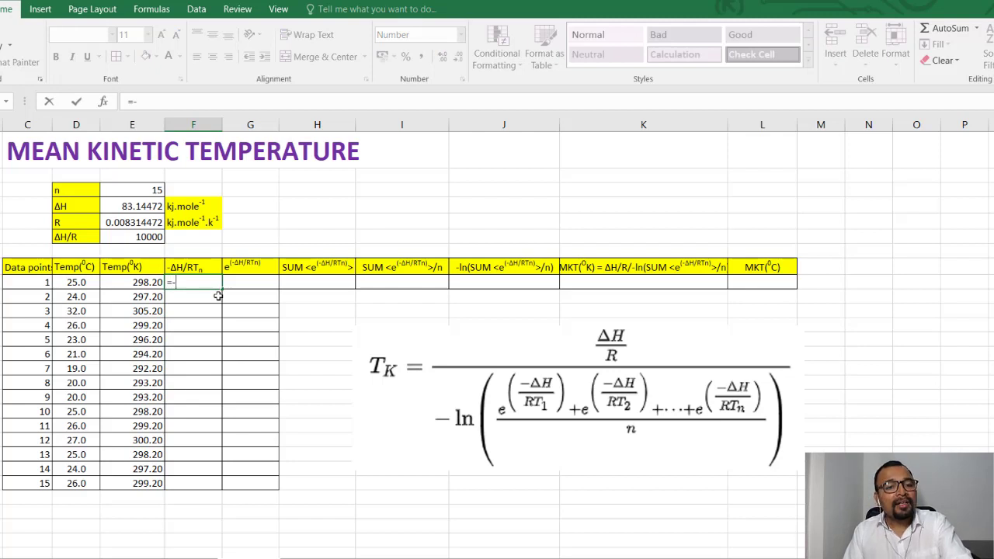
click(149, 205)
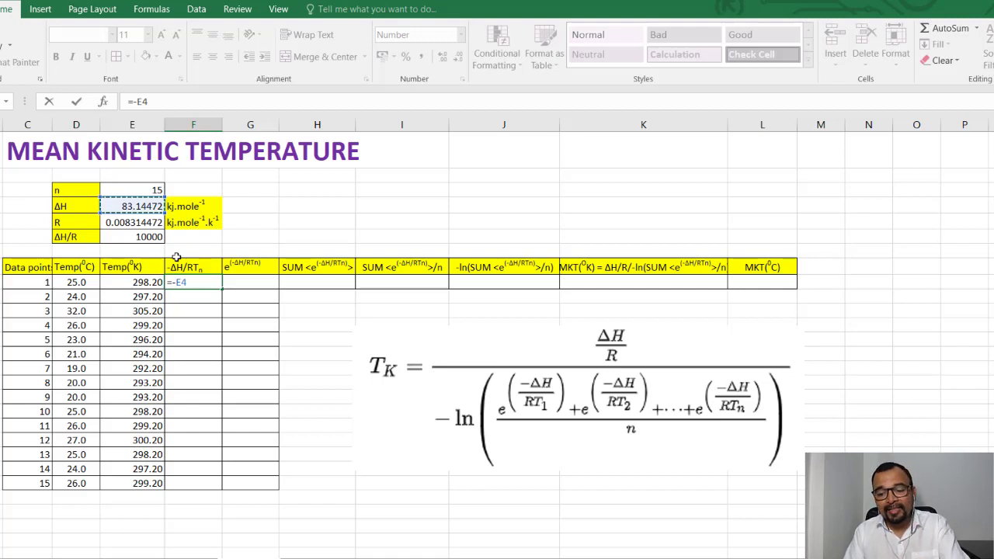
text(/()
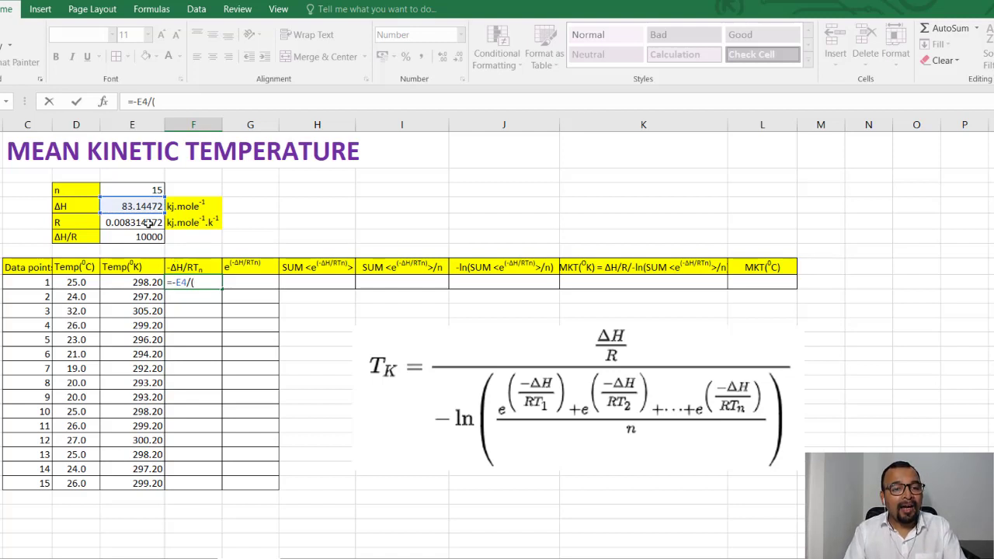
click(149, 223)
text(*)
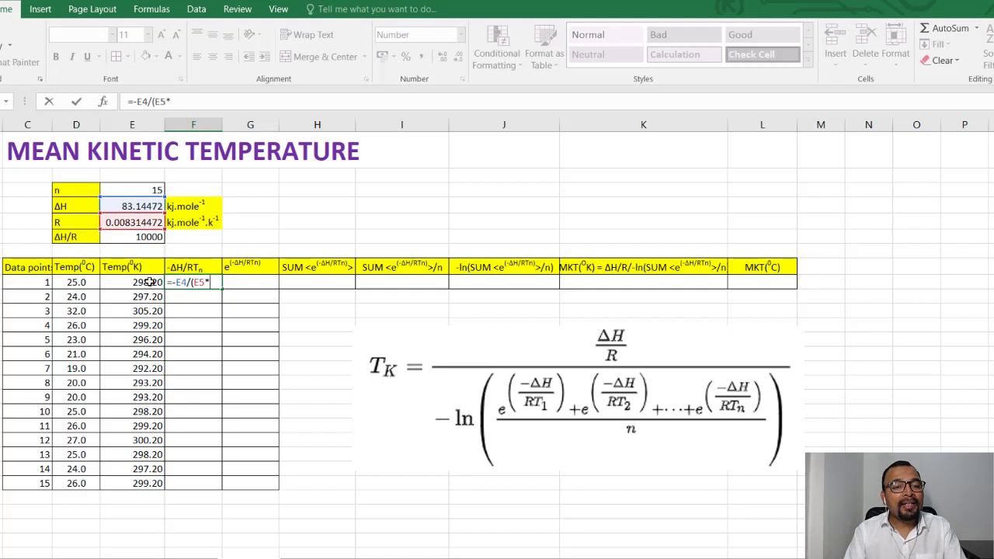
click(149, 282)
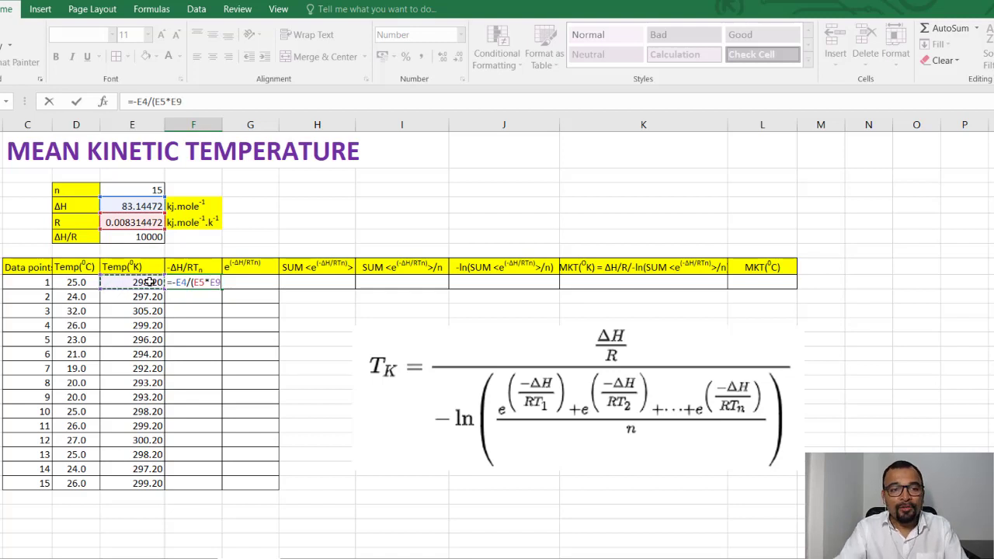
text())
key(Return)
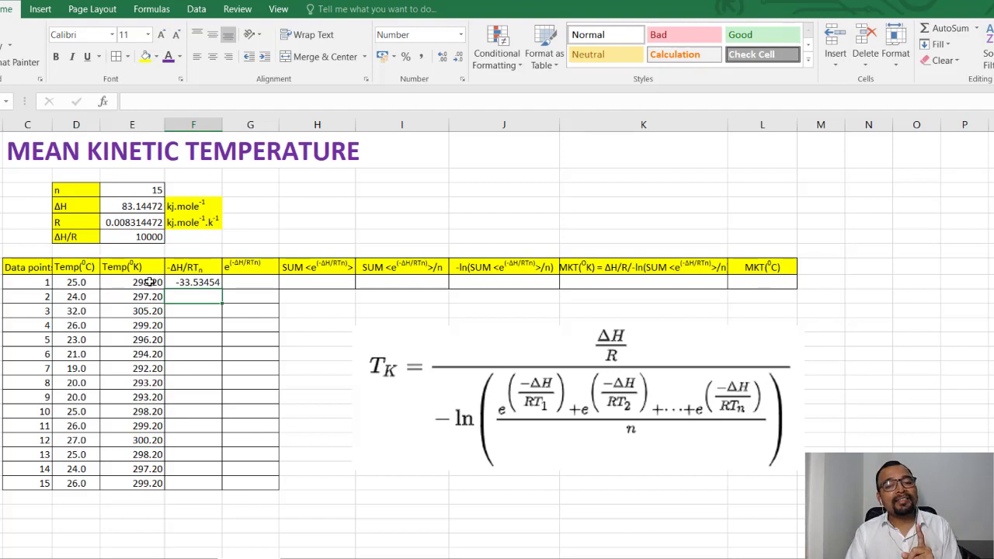
Step: Make the ΔH and R references in the F9 formula absolute, giving =-$E$4/($E$5*E9)
click(200, 282)
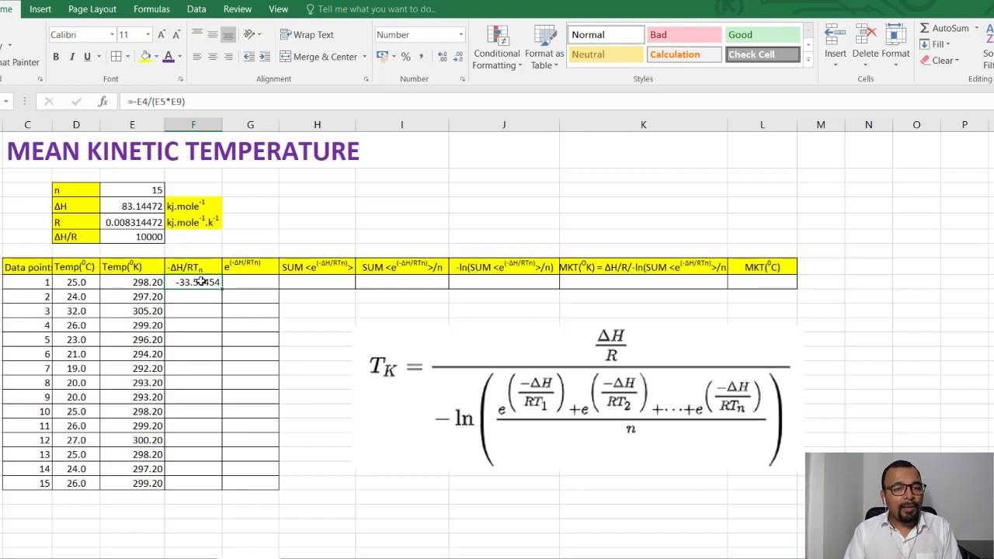
click(137, 101)
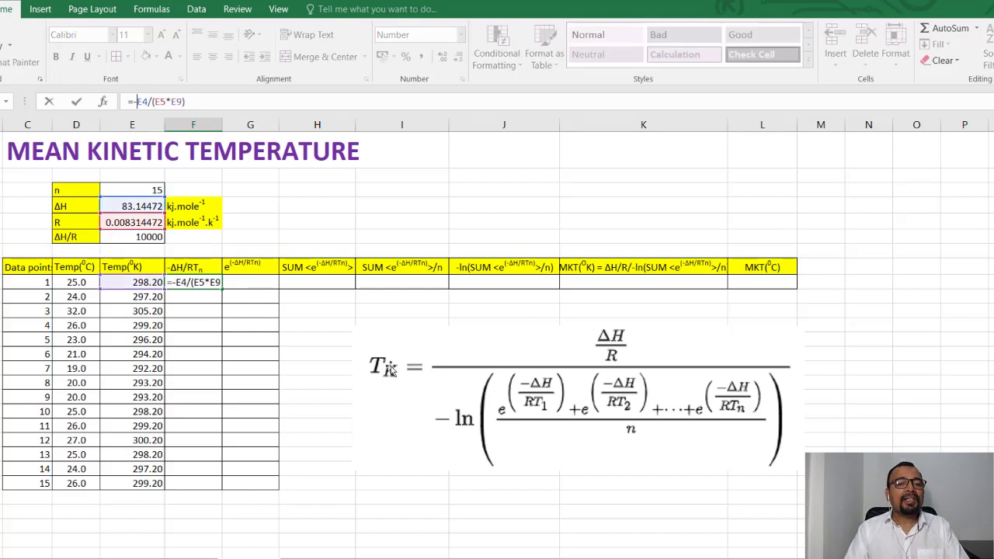
text($E)
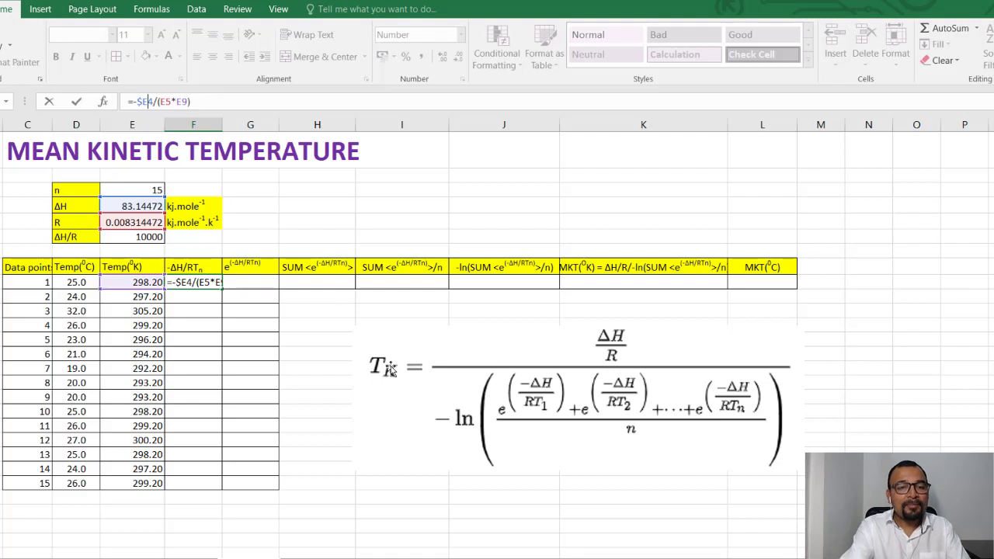
text($)
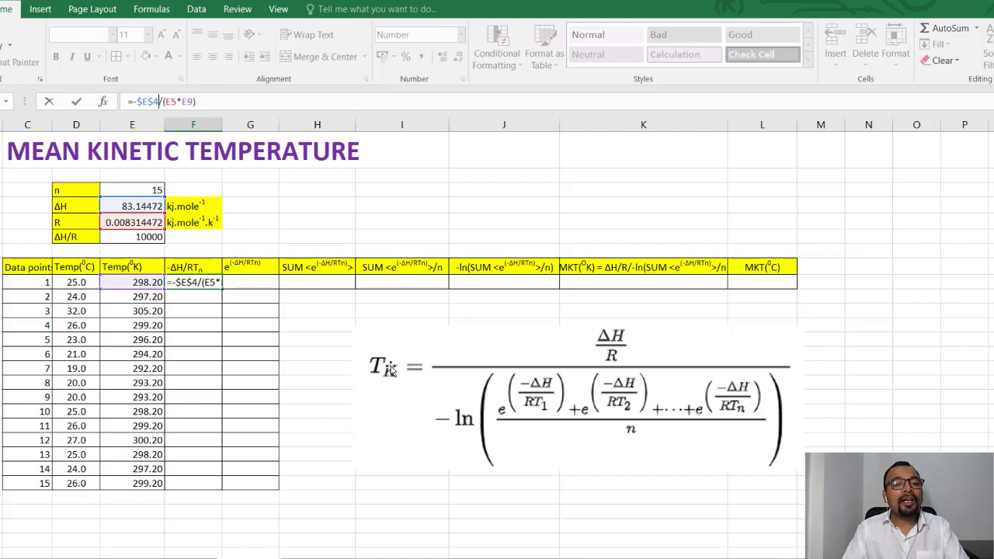
key(Right)
key(Right)
key(Right)
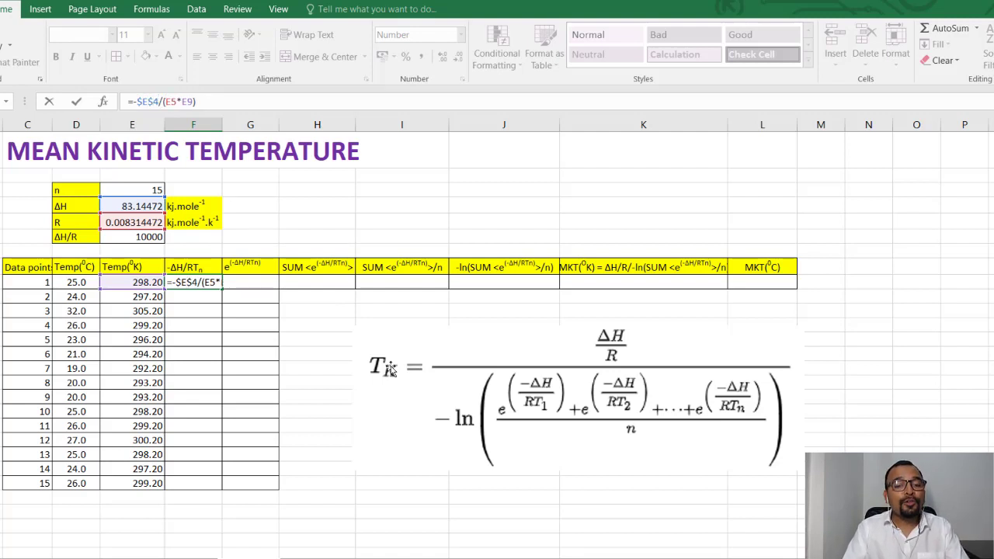
text($E)
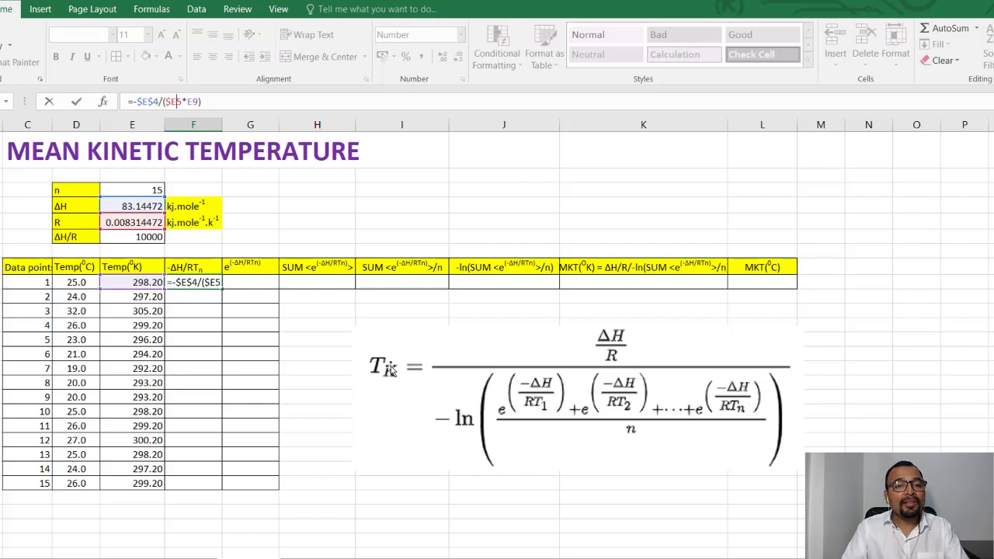
text($)
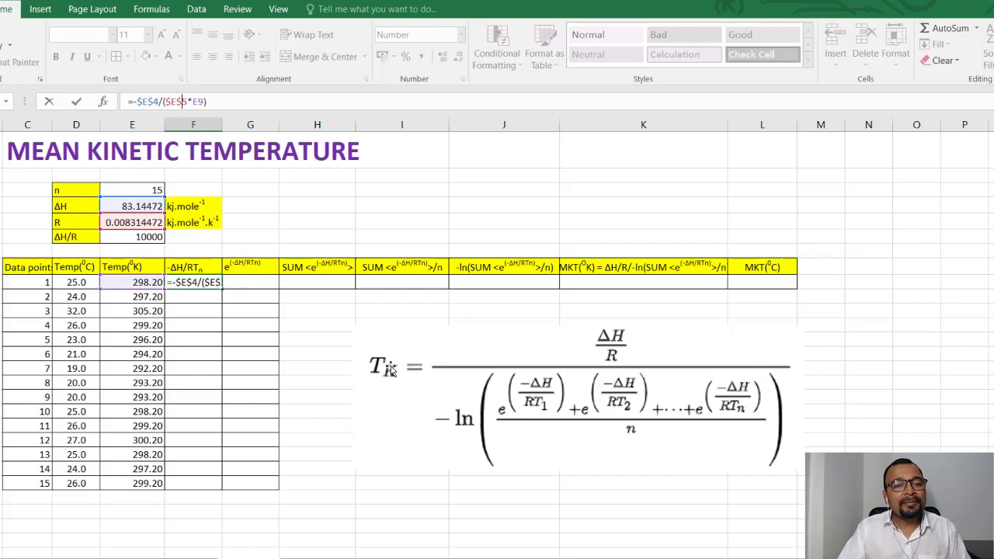
key(Return)
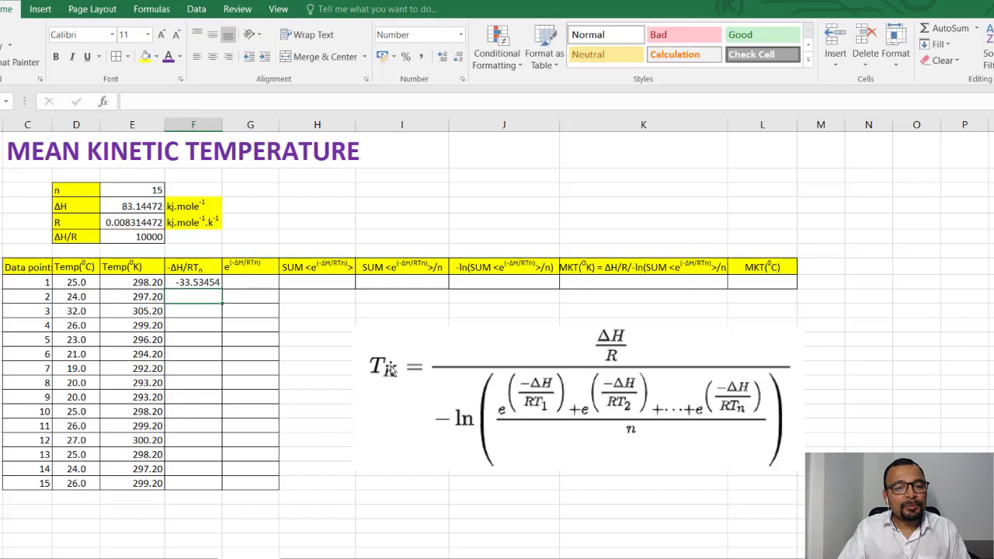
Step: Fill the -ΔH/RTn formula from F9 down through data point 15 and check a copied formula
click(195, 283)
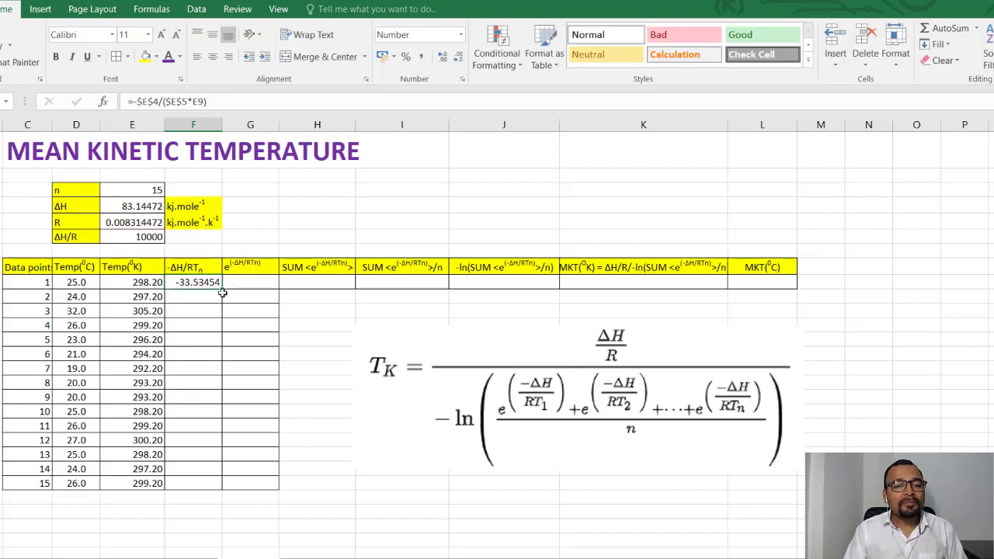
drag(224, 290, 227, 483)
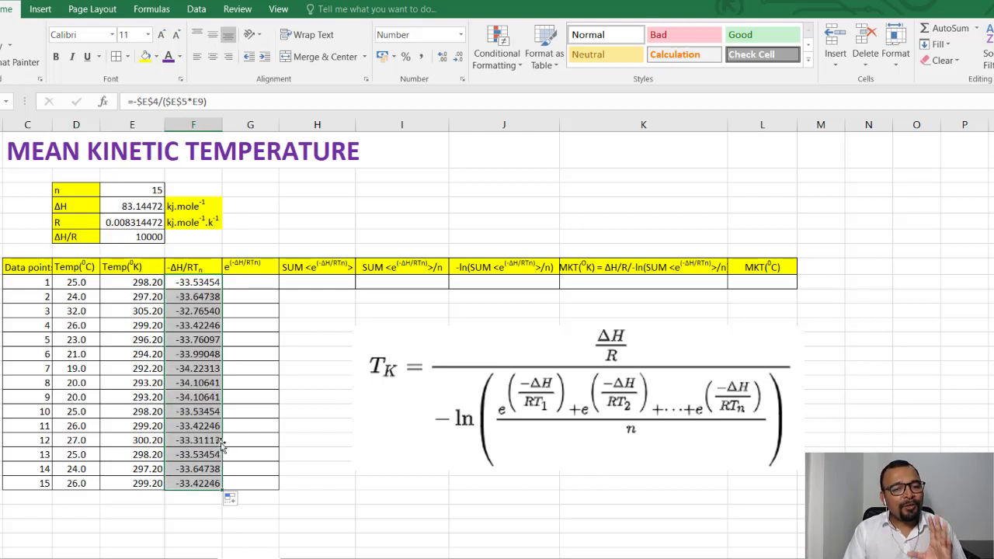
click(194, 366)
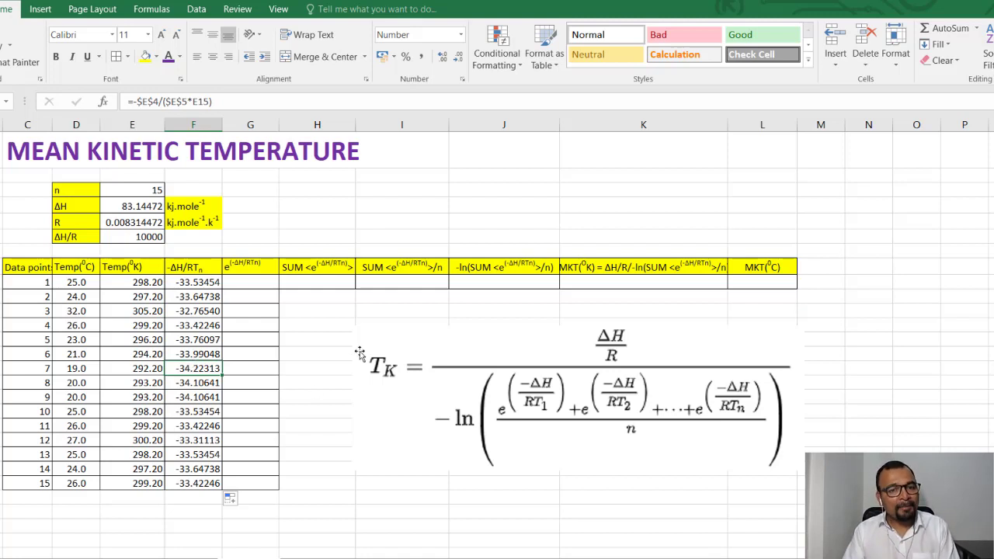
Step: Calculate e^(-ΔH/RTn) with =EXP(F9) in G9 and fill it down through data point 15
click(258, 287)
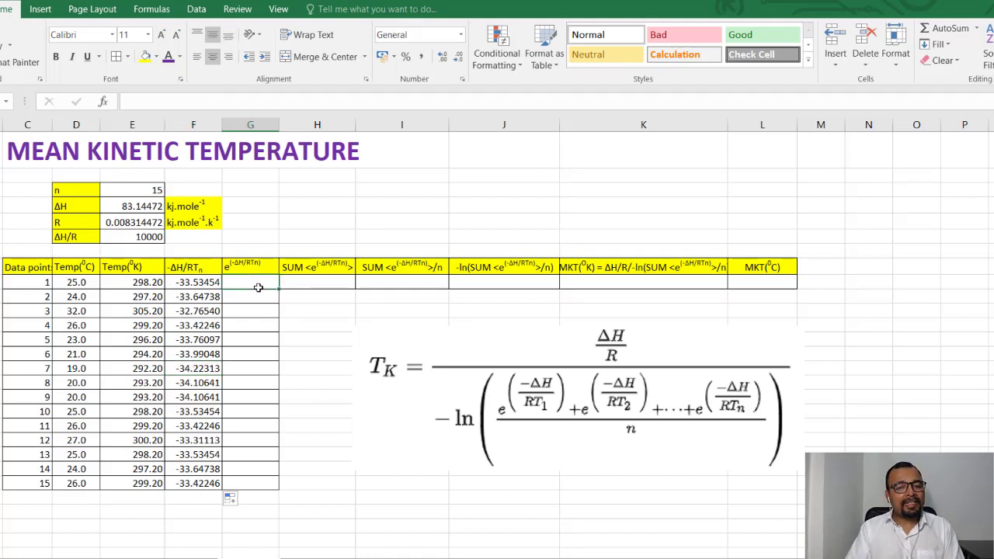
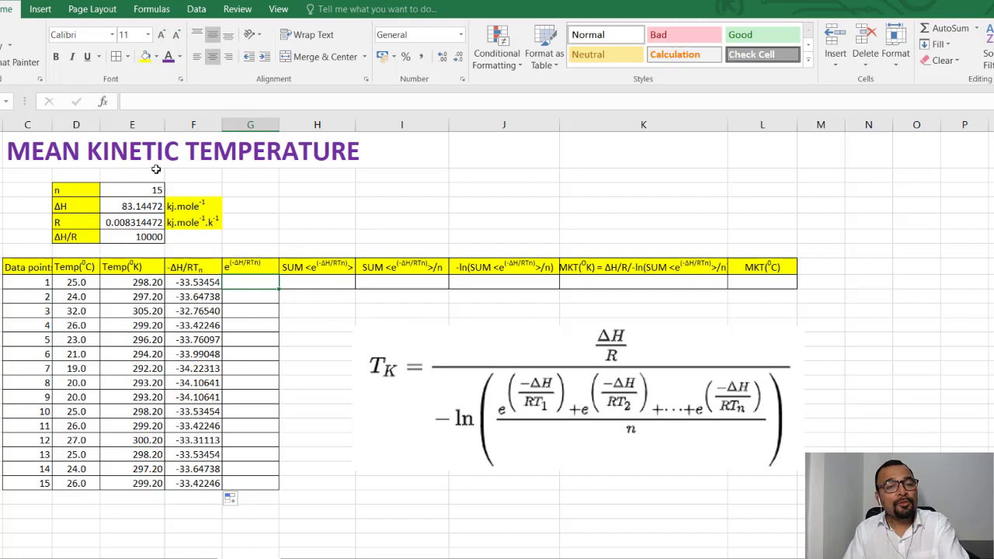
click(102, 101)
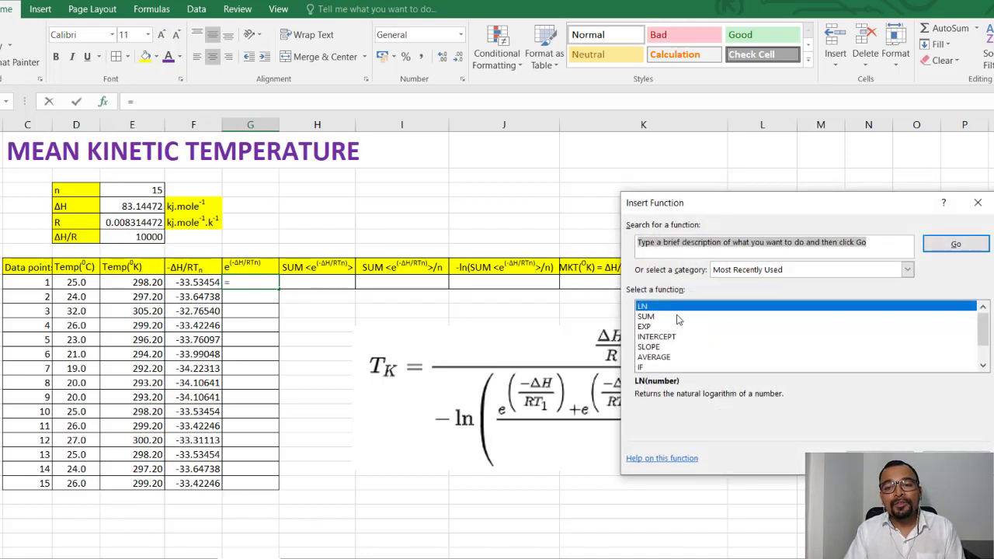
click(649, 327)
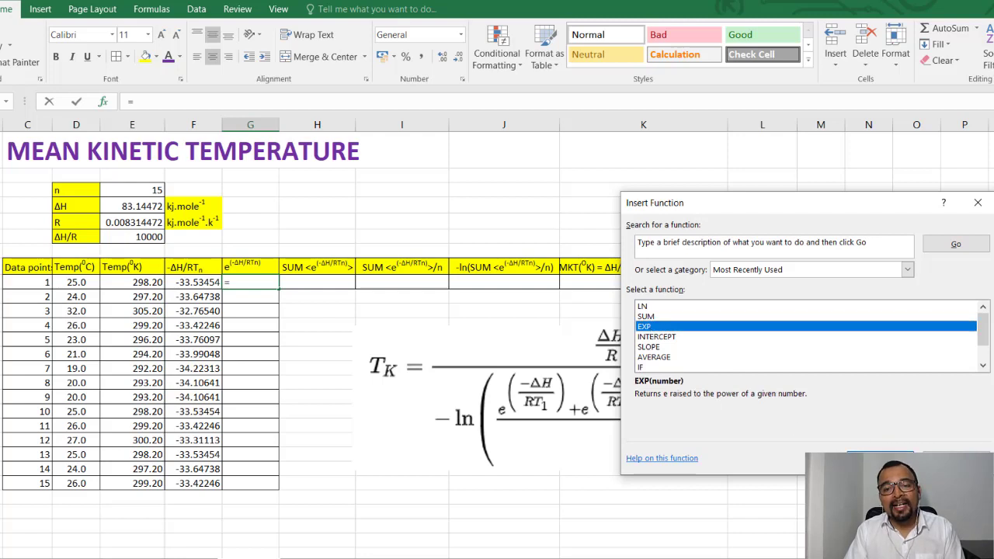
click(879, 462)
click(204, 282)
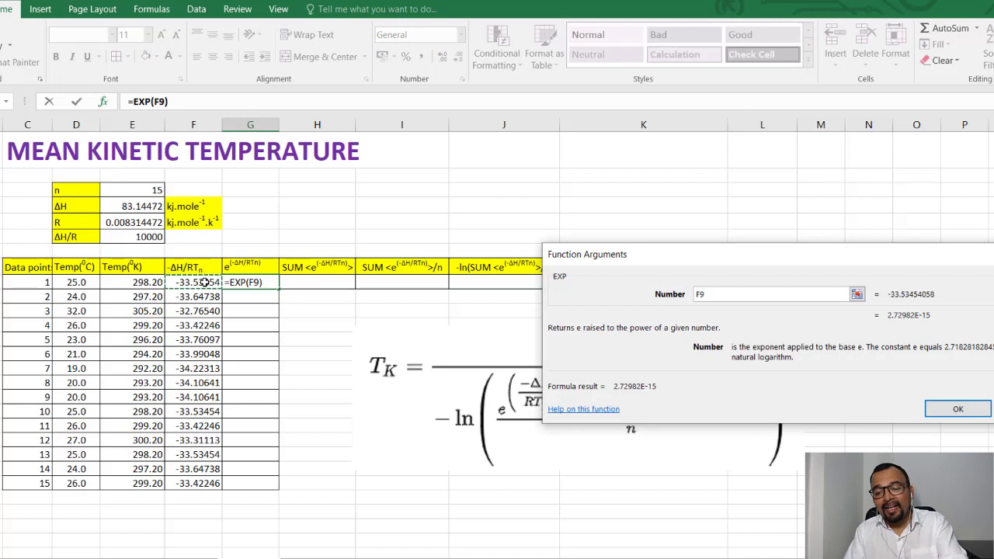
key(Return)
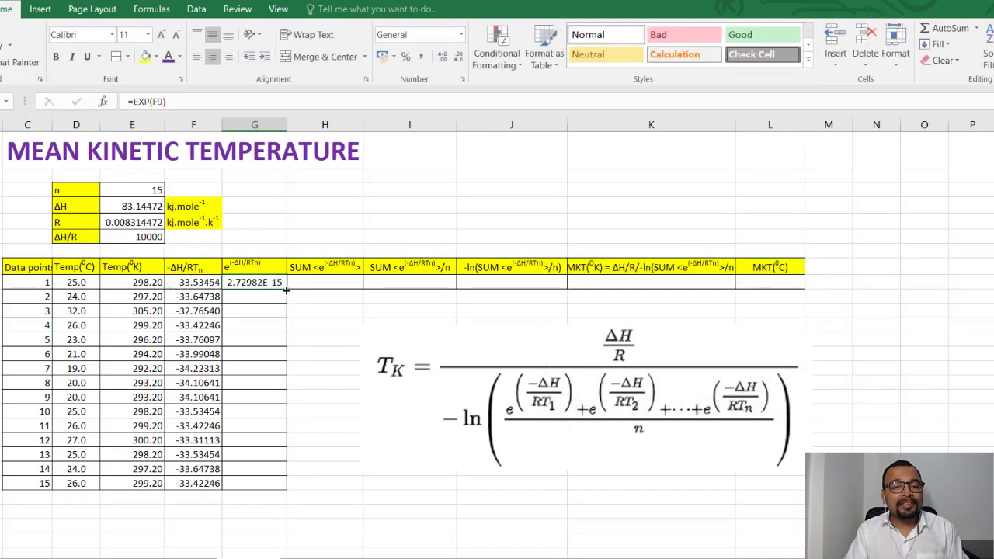
drag(286, 289, 285, 491)
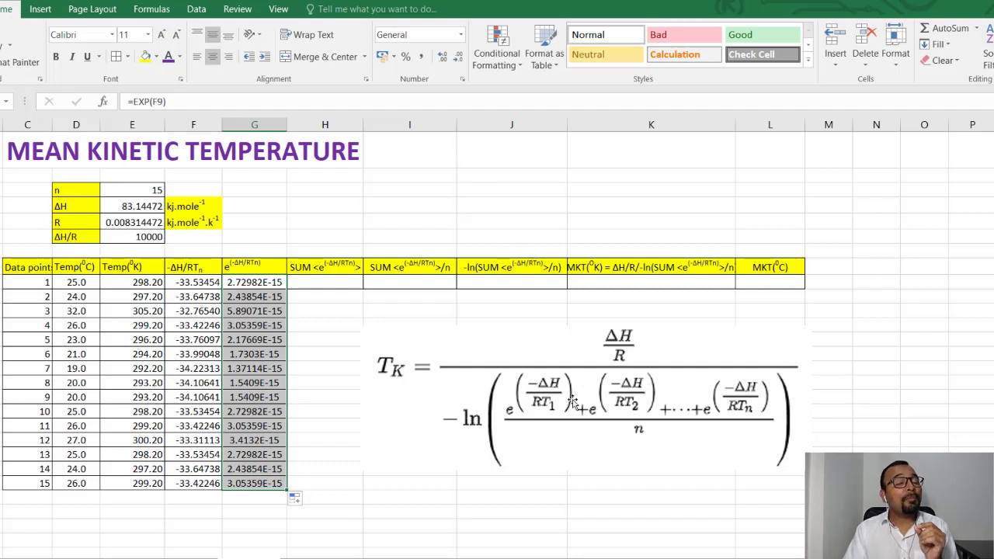
Step: Total the exponential values of all 15 data points in H9 using =SUM(G9:G23)
click(336, 281)
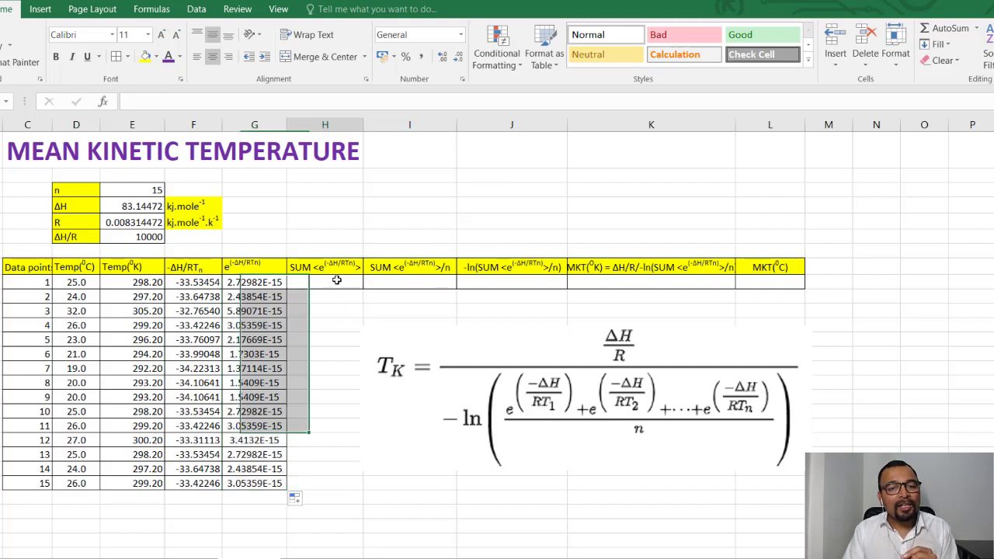
click(103, 102)
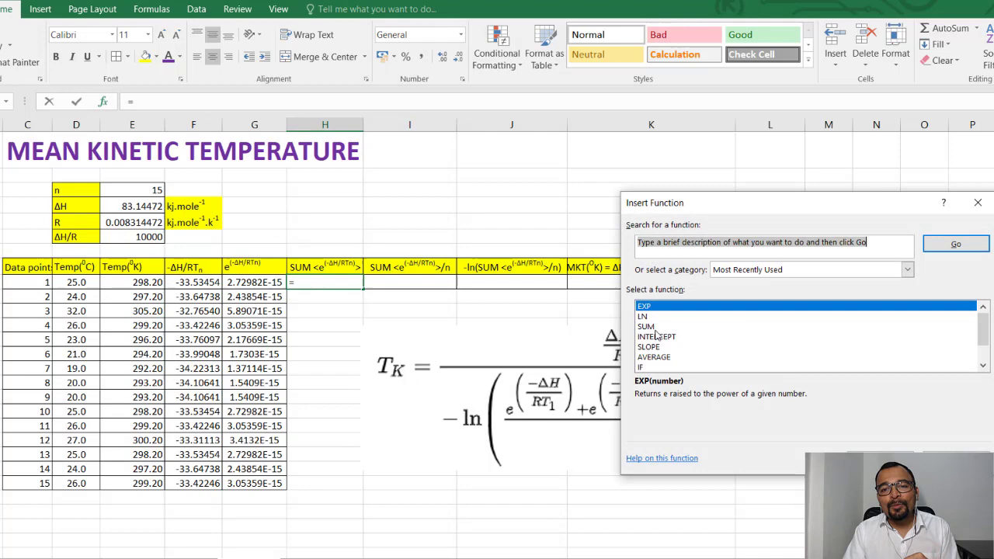
click(649, 327)
key(Return)
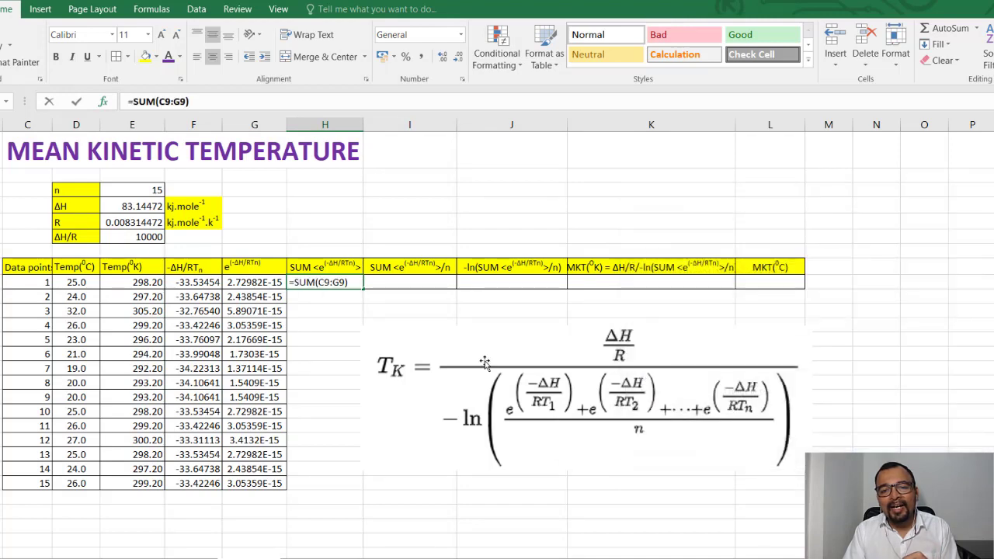
drag(264, 283, 267, 485)
click(952, 444)
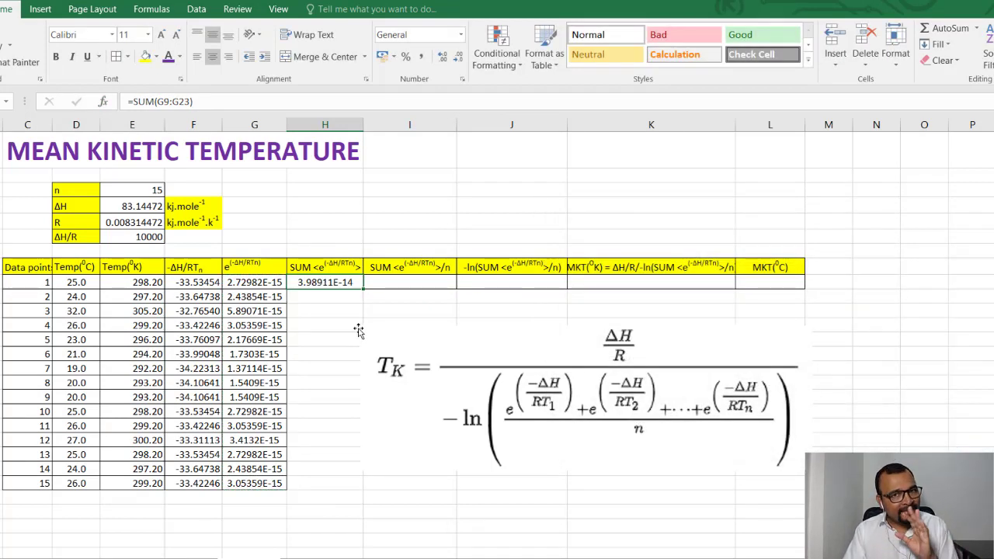
Step: Divide the sum of exponentials by n in I9 with the formula =H9/E3
click(397, 285)
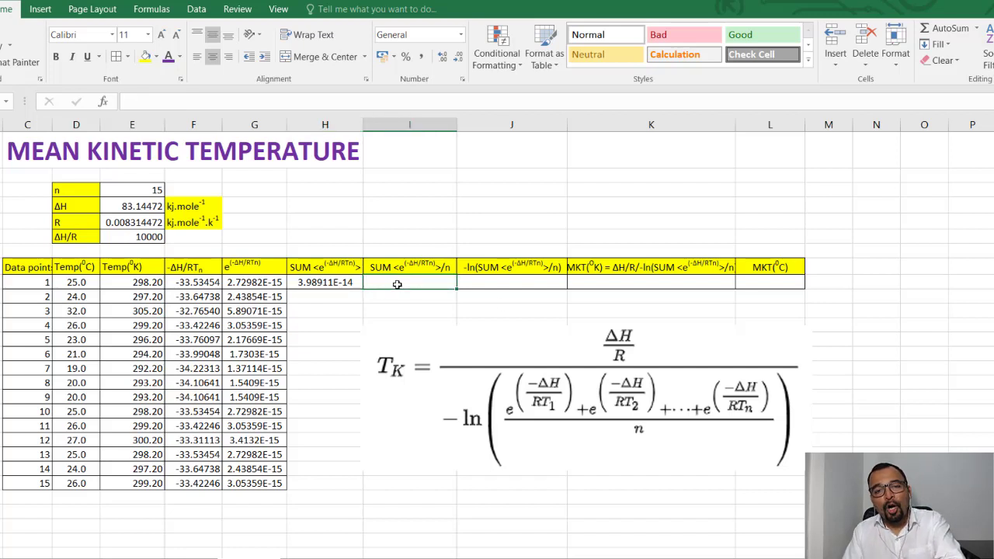
text(=)
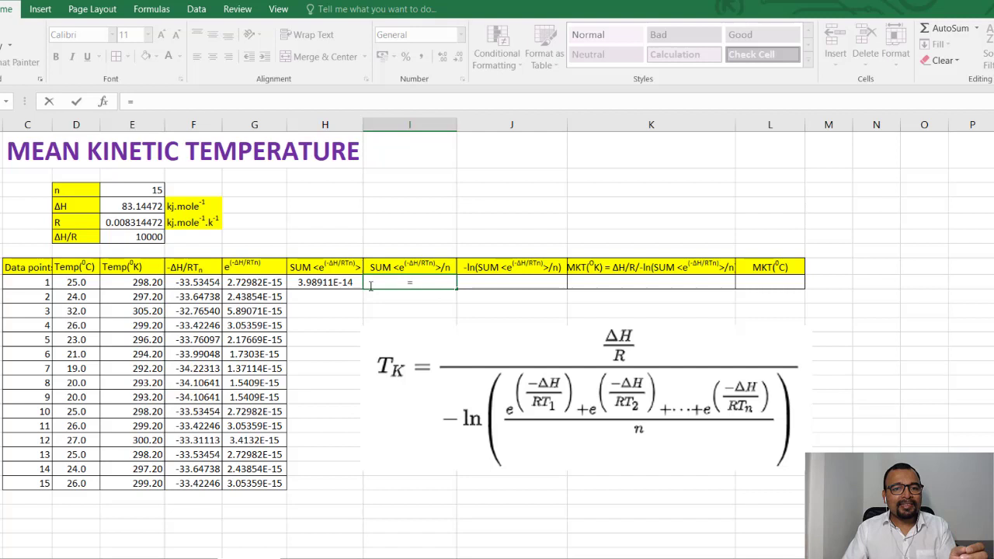
click(342, 284)
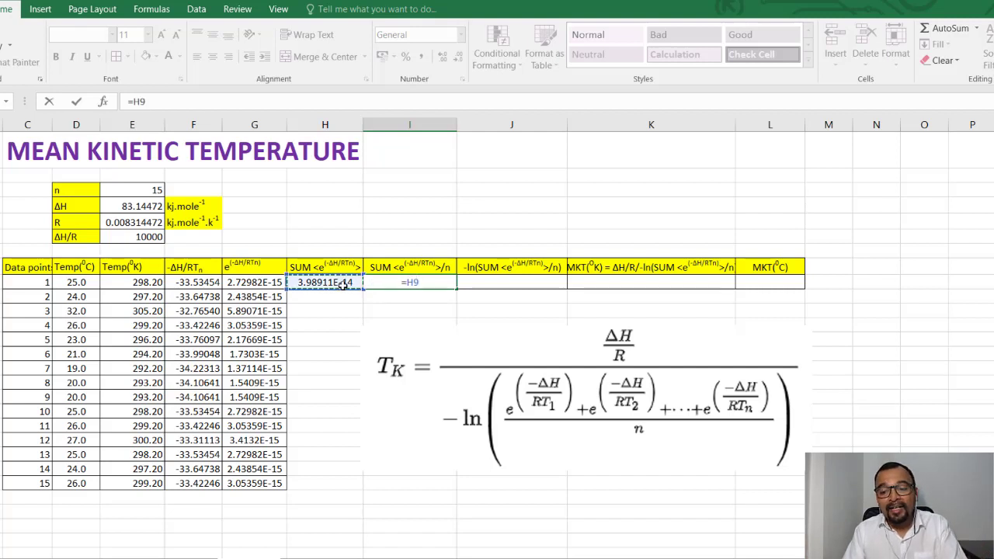
text(/)
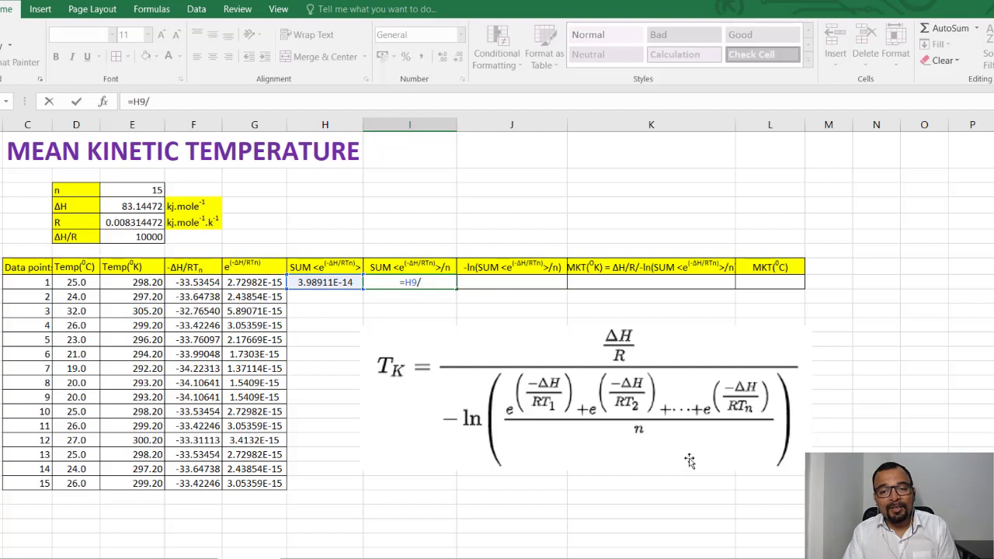
click(138, 189)
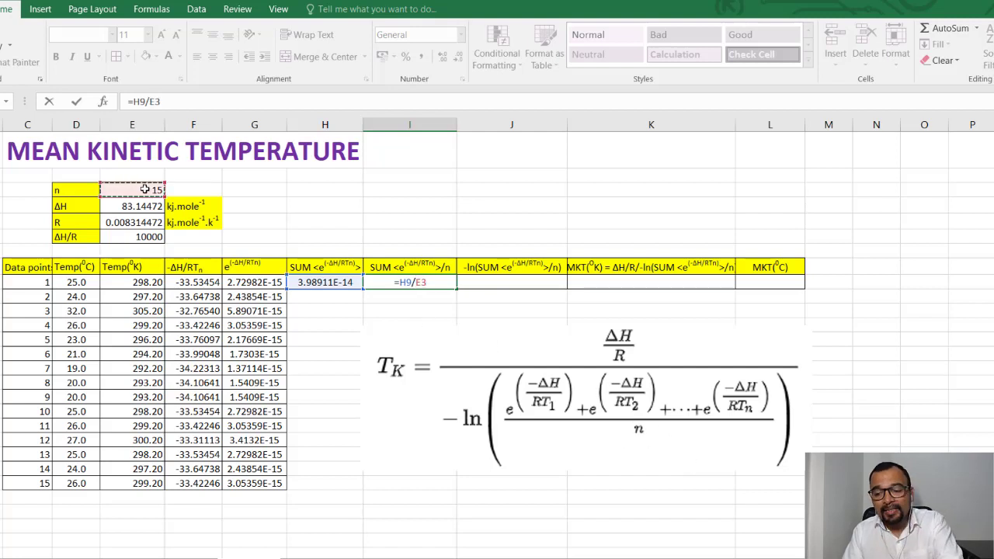
key(Return)
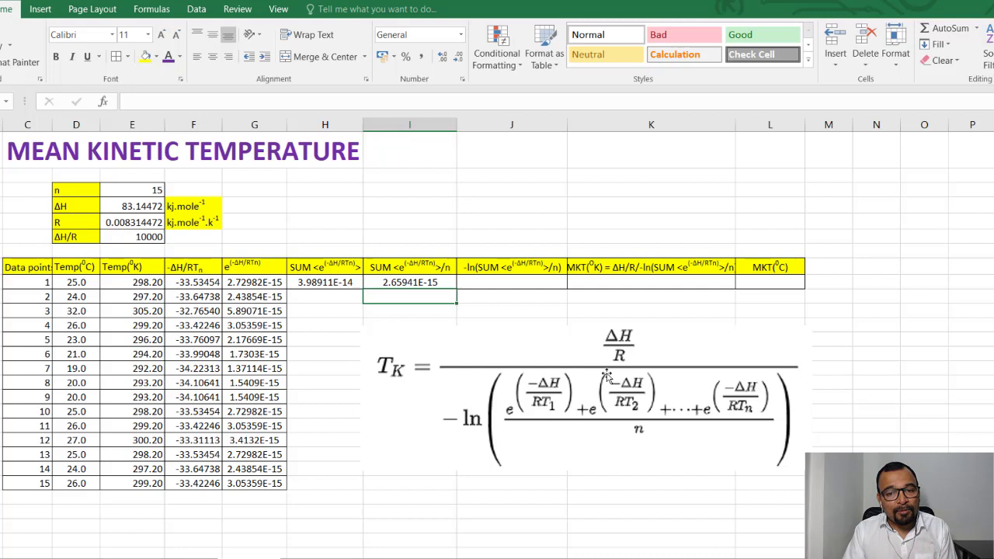
Step: Insert the LN function in J9 to take the natural logarithm of the averaged sum, =LN(I9)
click(513, 284)
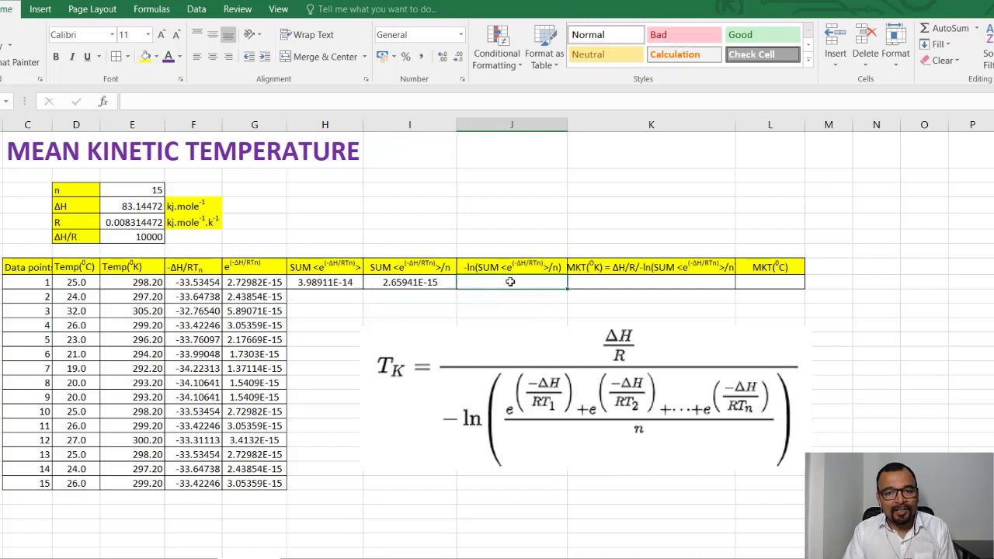
click(103, 104)
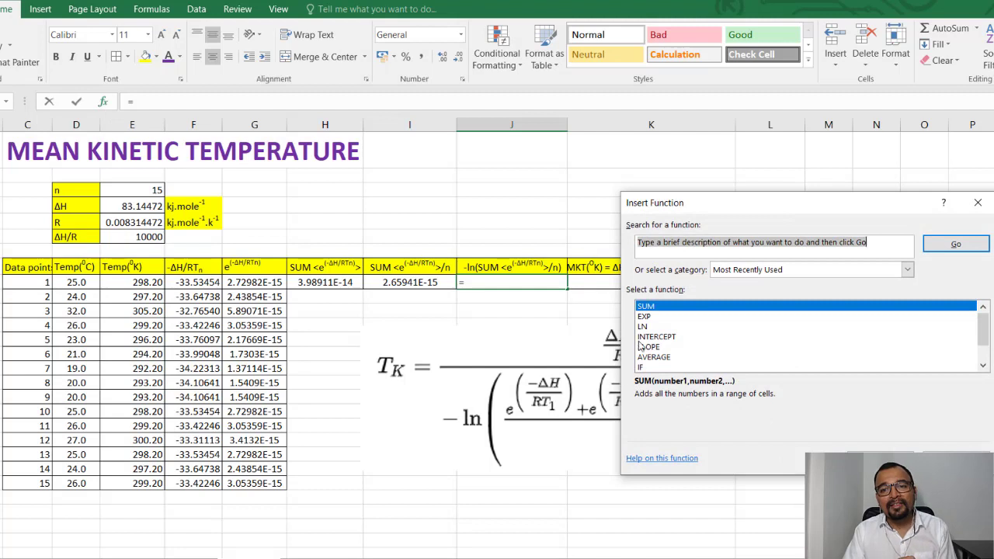
click(645, 326)
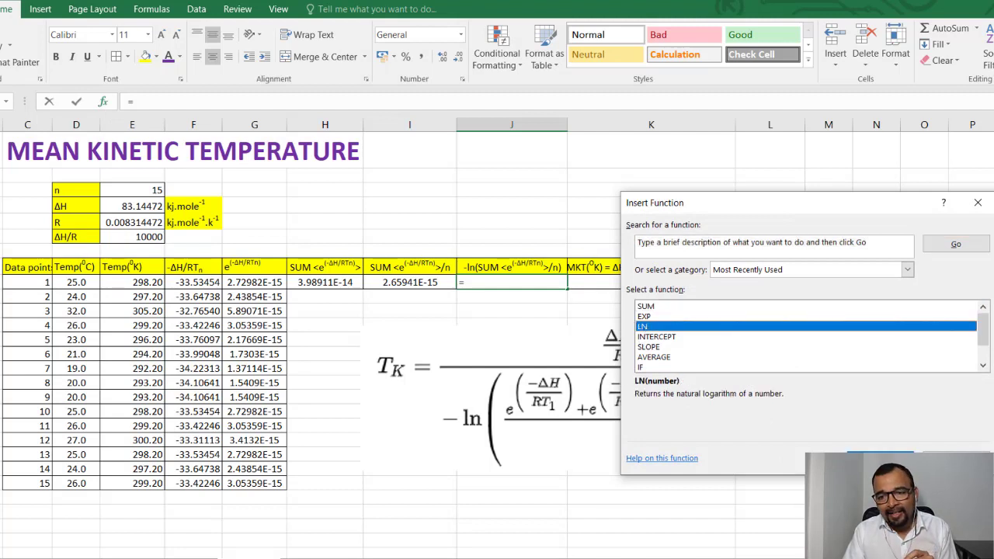
click(880, 461)
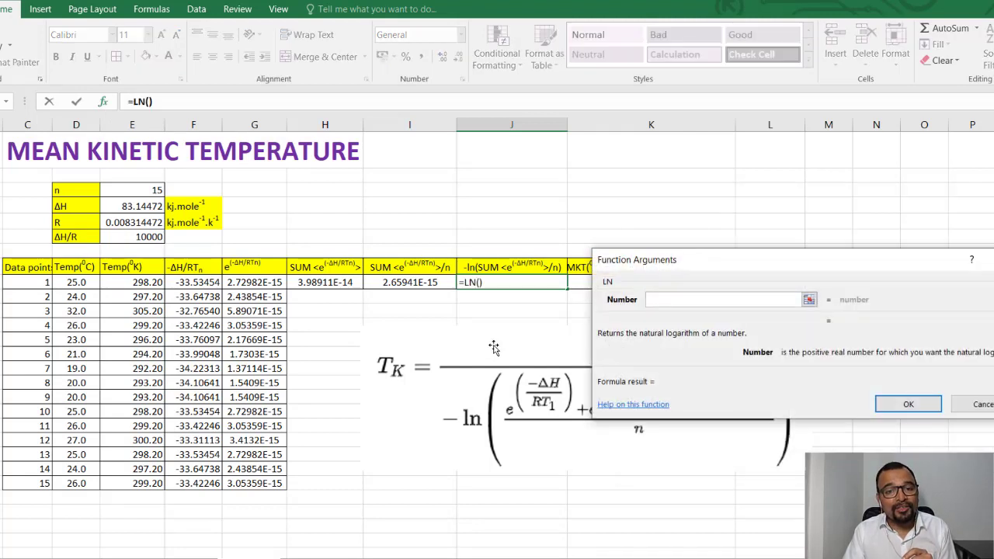
click(435, 284)
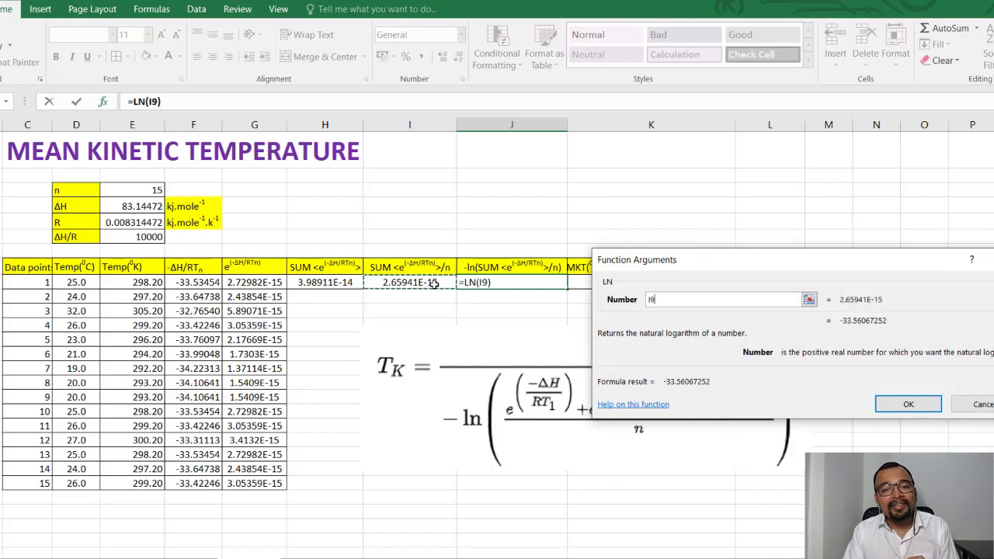
key(Return)
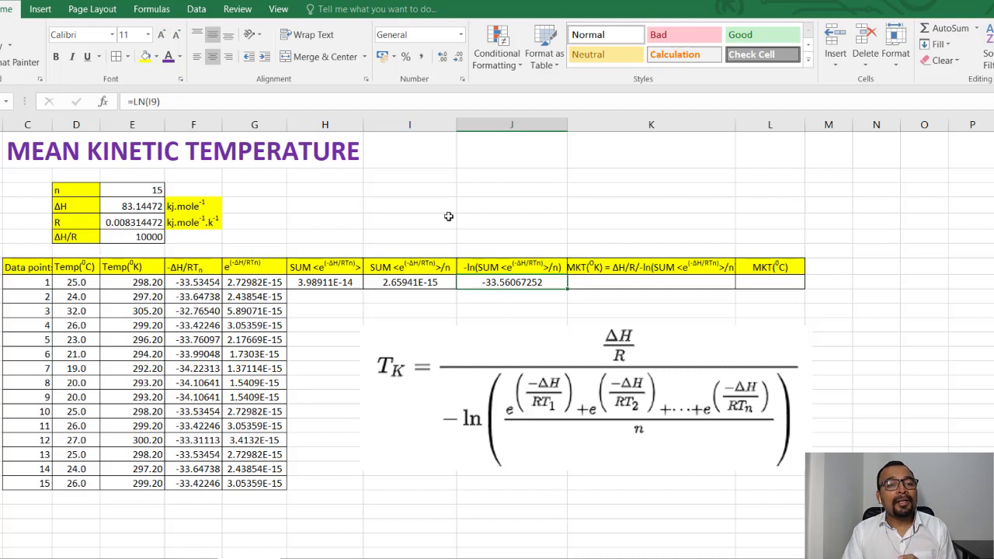
Step: Negate the natural logarithm formula in J9 so that it reads =-LN(I9)
click(133, 101)
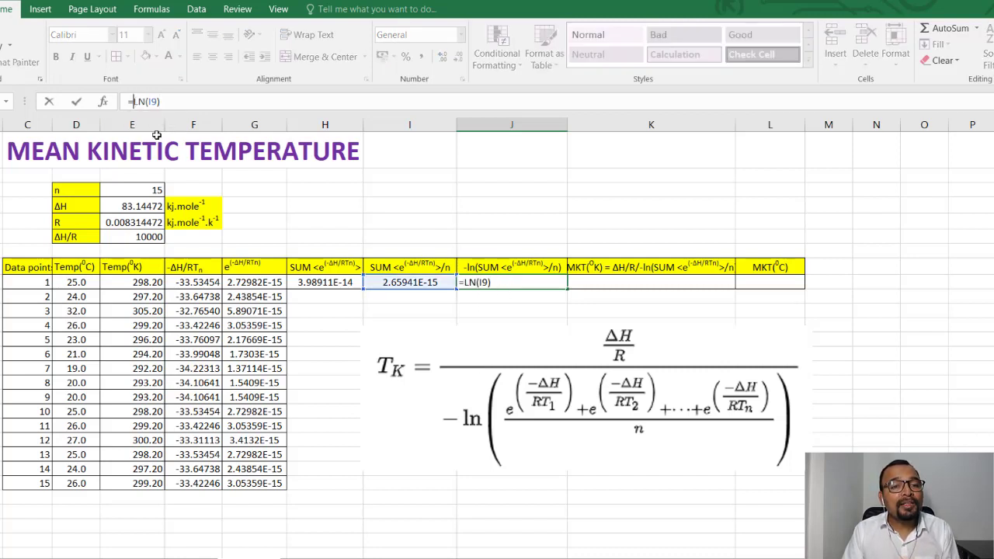
text(-)
key(Return)
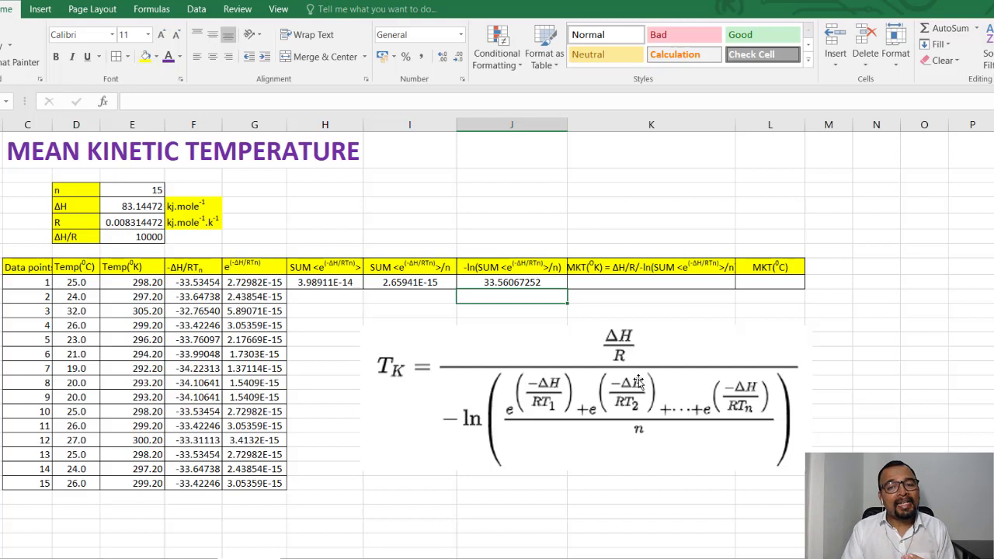
Step: Calculate the mean kinetic temperature in Kelvin in K9 by dividing ΔH/R by the negative logarithm, =E6/J9
click(588, 283)
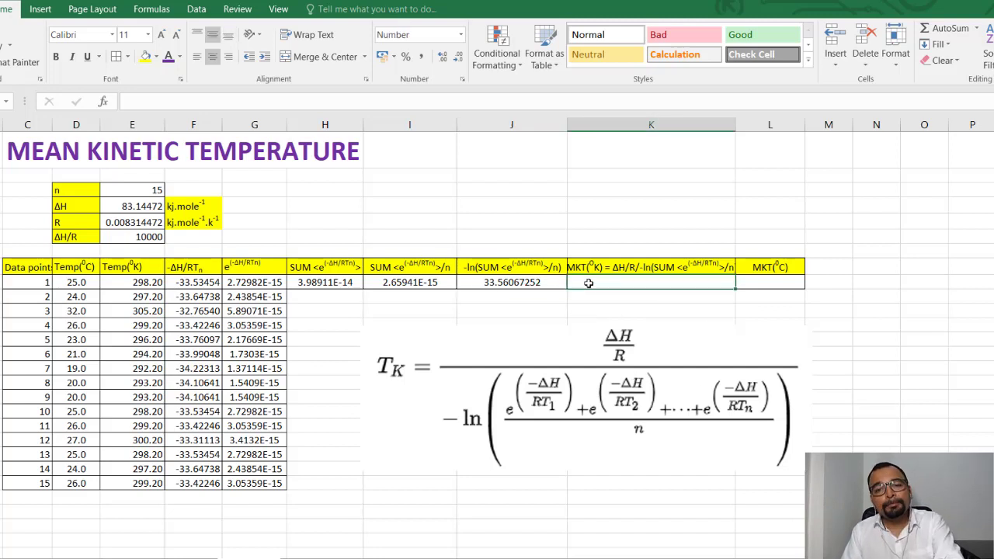
text(=)
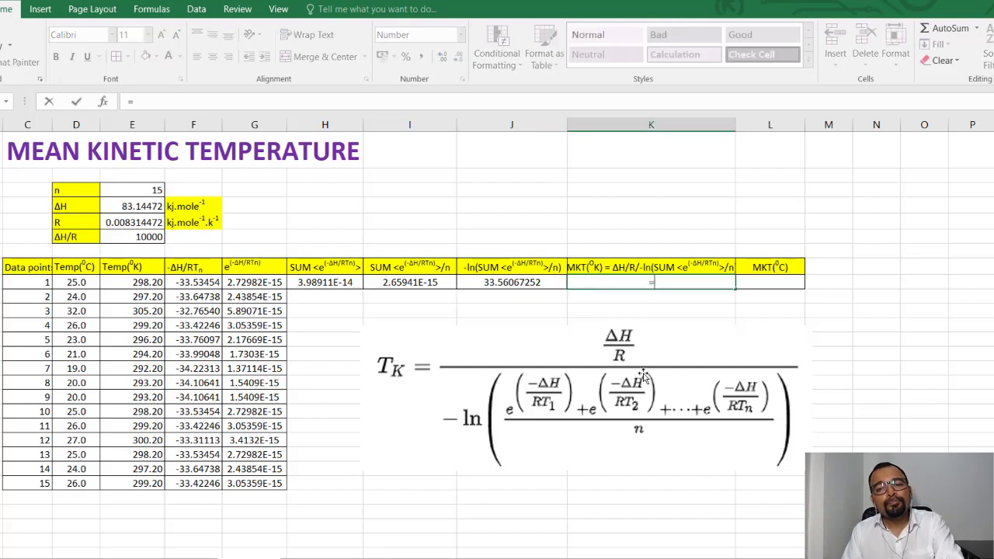
click(143, 234)
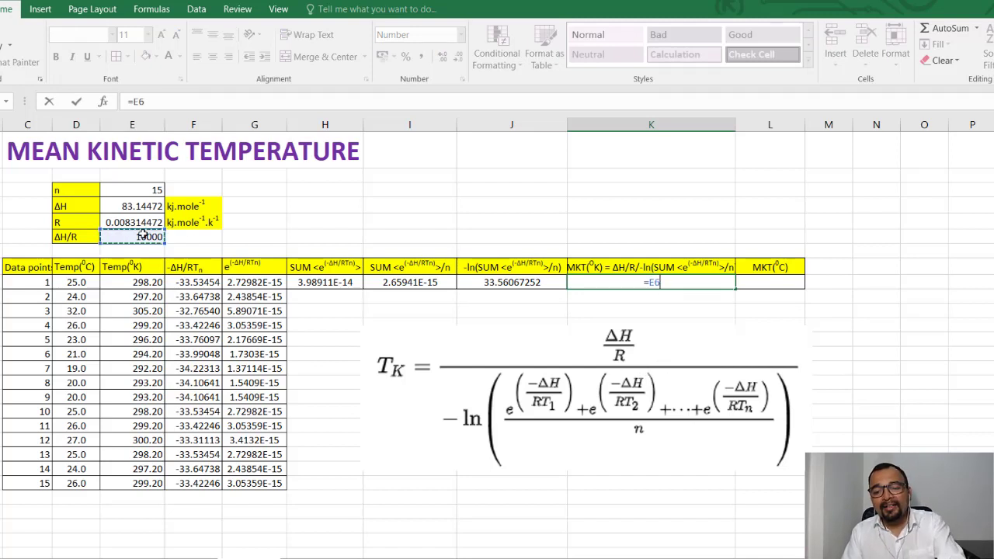
text(/)
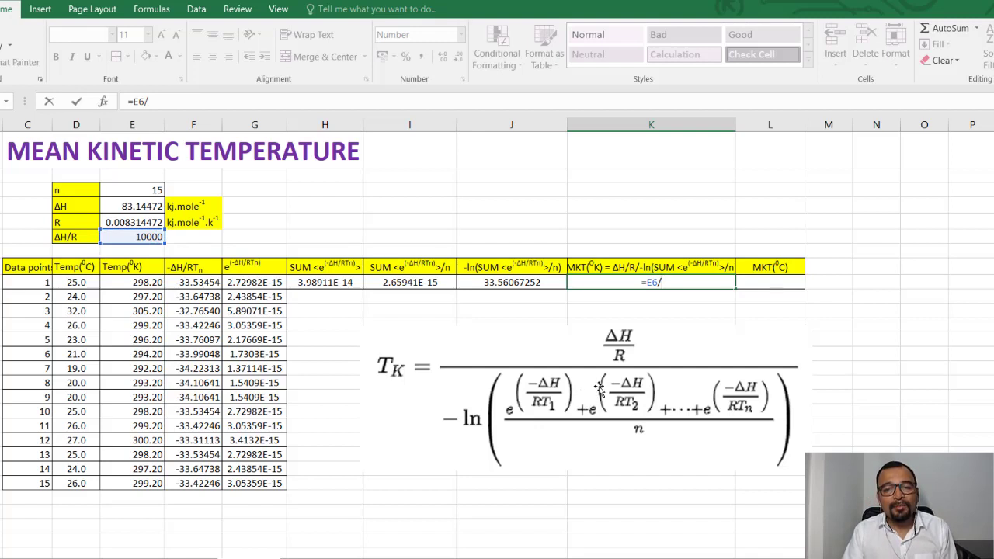
click(495, 286)
key(Return)
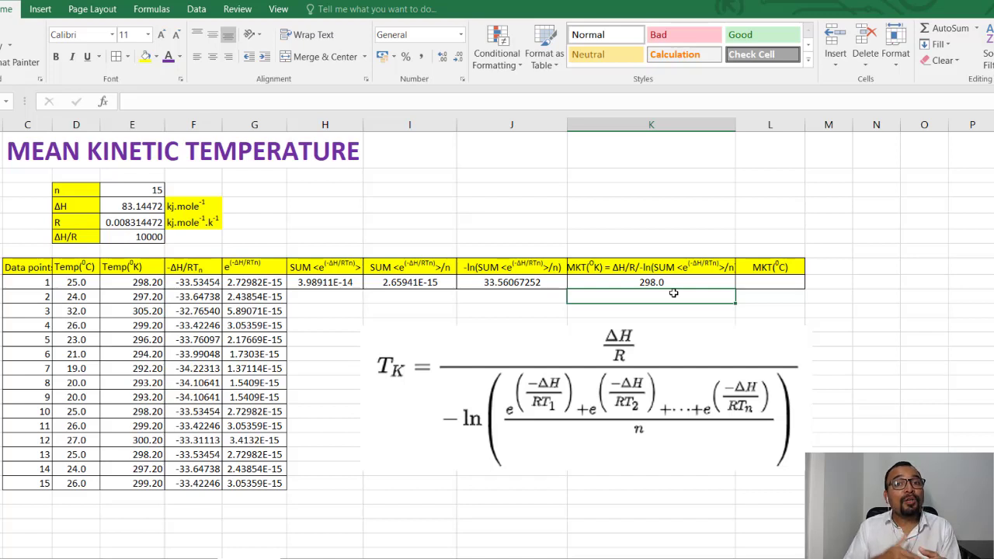
Step: Convert the mean kinetic temperature to Celsius in L9 with the formula =K9-273.2
click(749, 282)
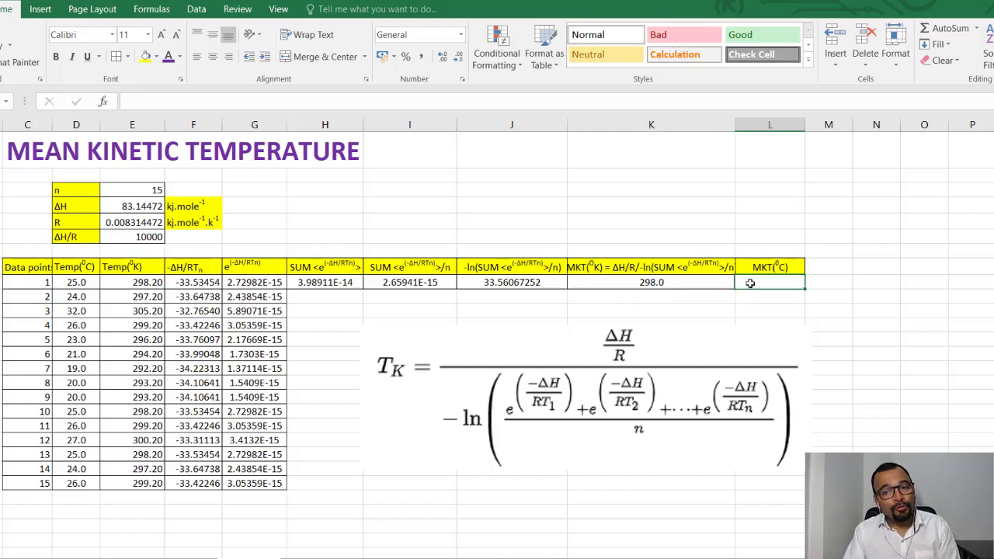
text(=)
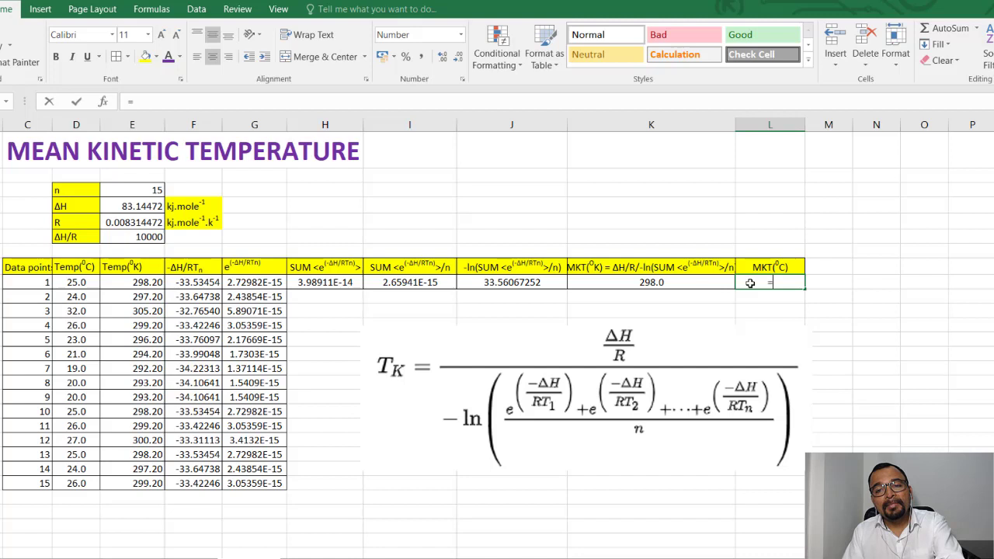
click(657, 283)
text(-)
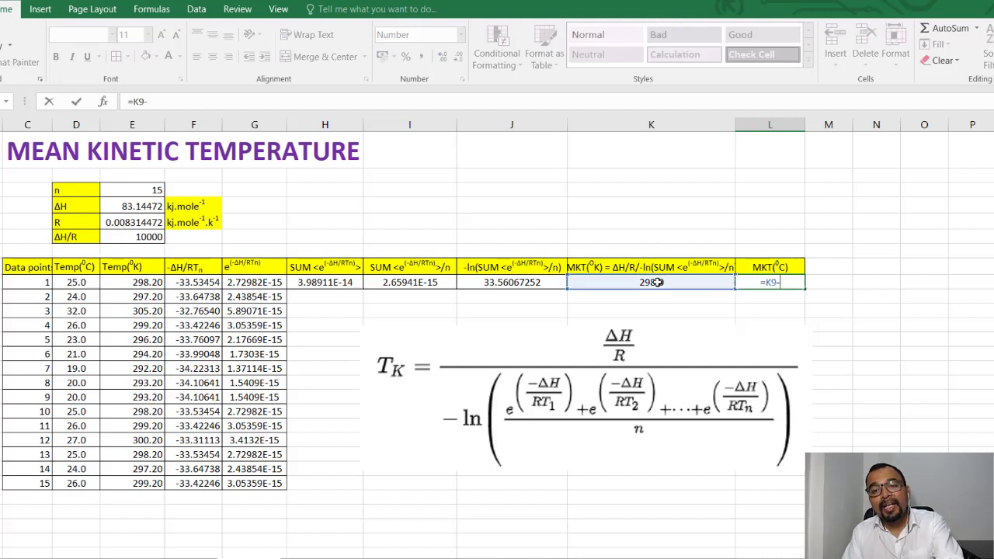
text(273.15)
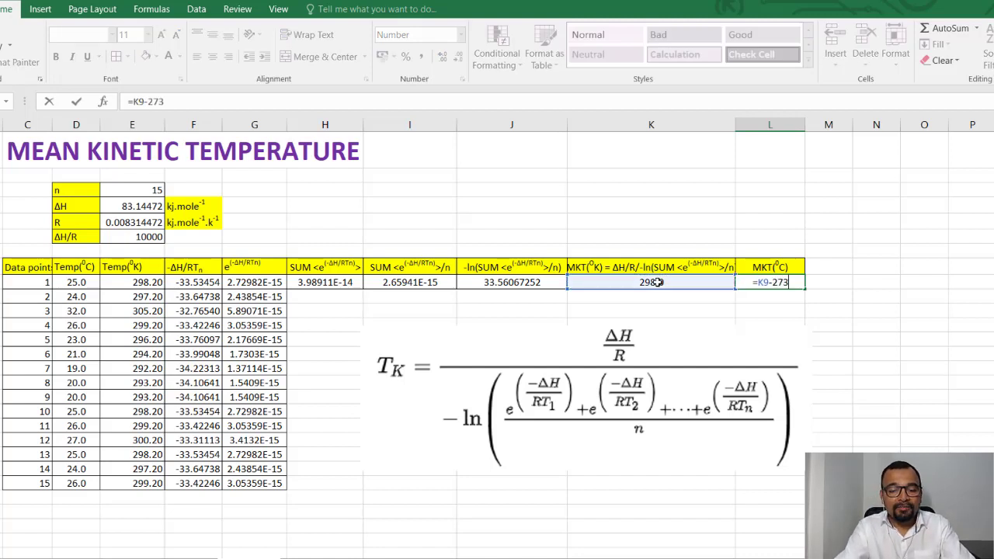
key(Return)
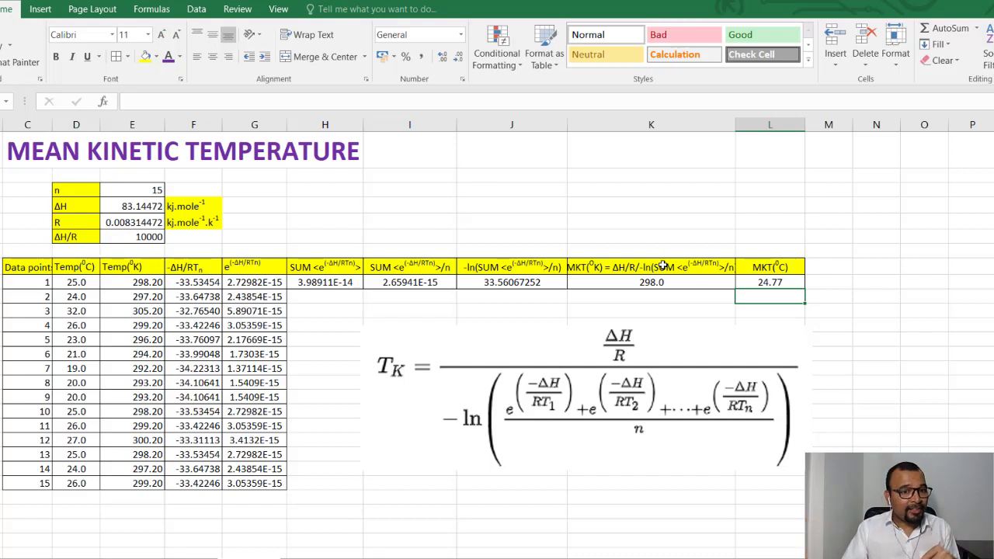
Step: Add the label AVG in C24, directly below the last data point number
click(79, 493)
text(AVG)
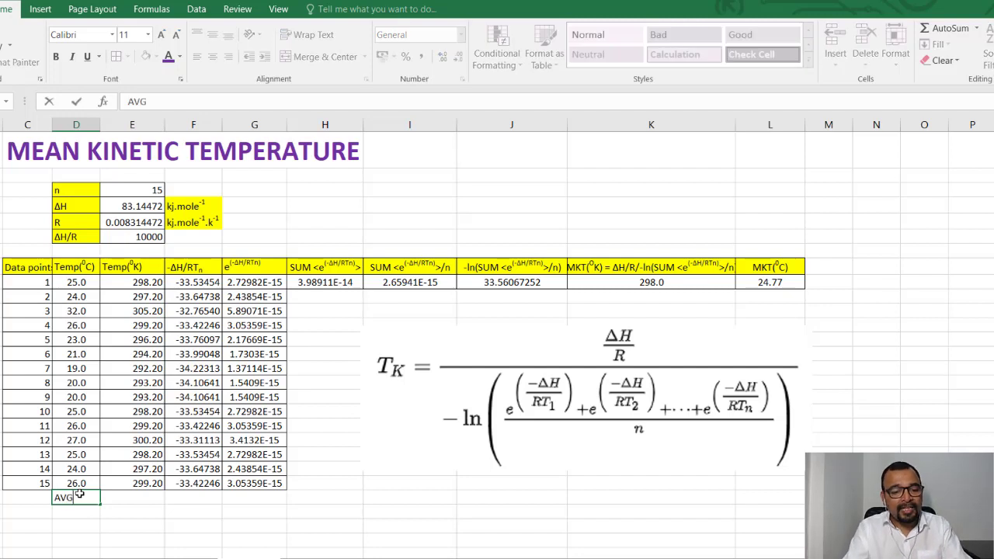
key(Tab)
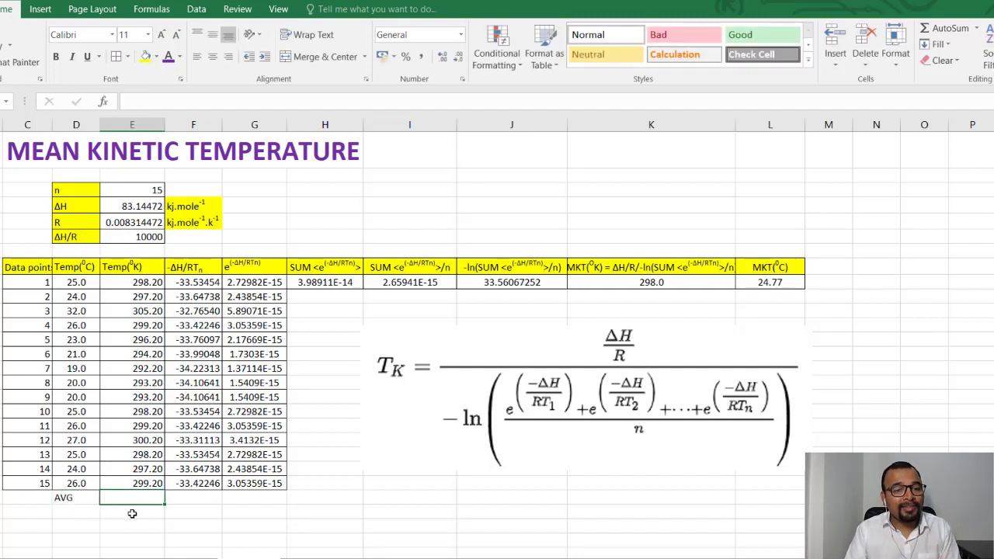
click(84, 500)
drag(83, 500, 36, 499)
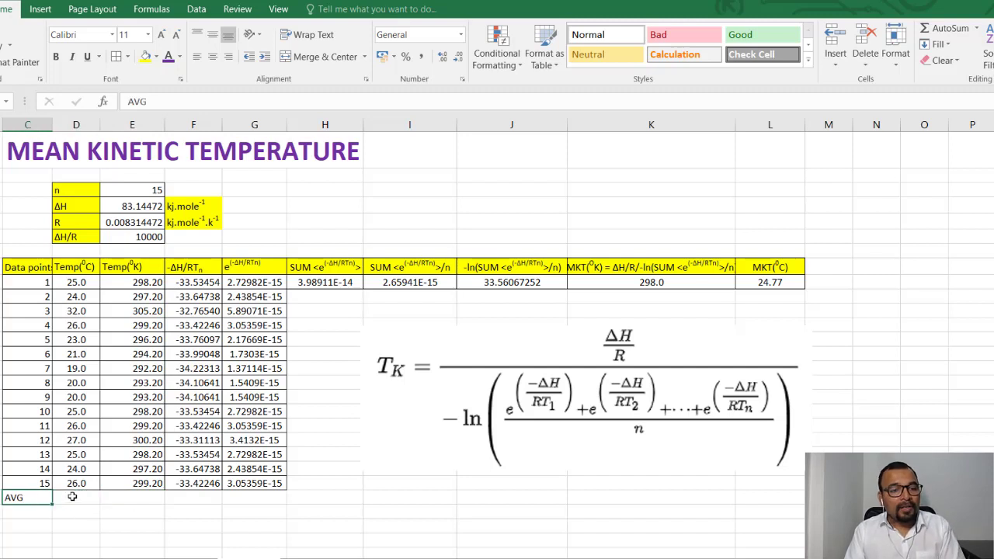
Step: Calculate the arithmetic mean of the Celsius readings in D24 with =AVERAGE(D9:D23) and make the result bold
click(71, 496)
click(105, 102)
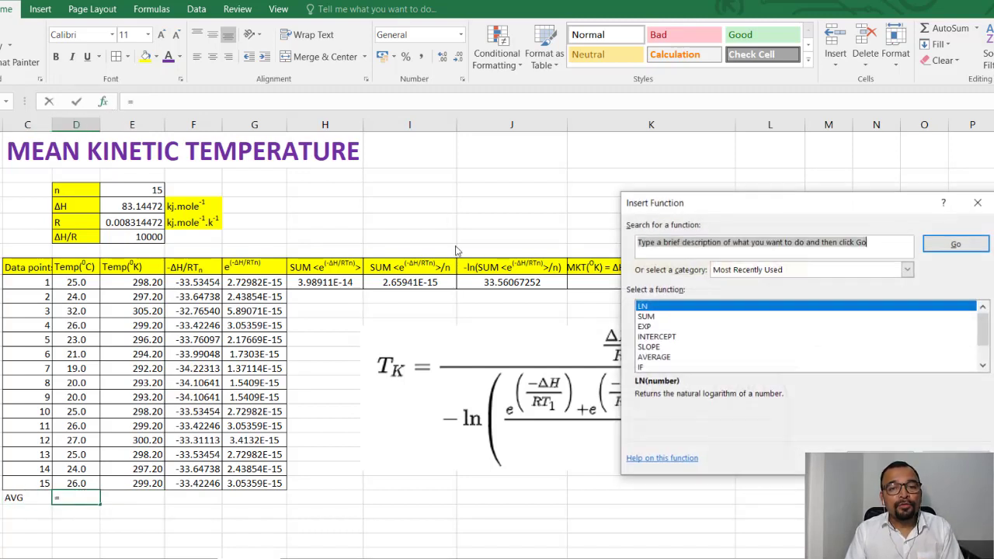
click(656, 356)
key(Return)
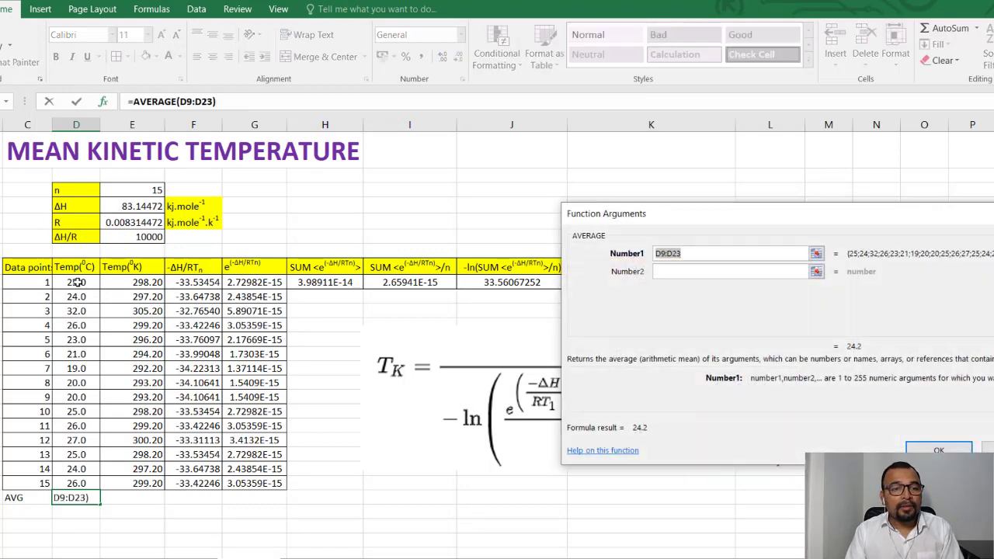
drag(76, 282, 78, 483)
click(937, 450)
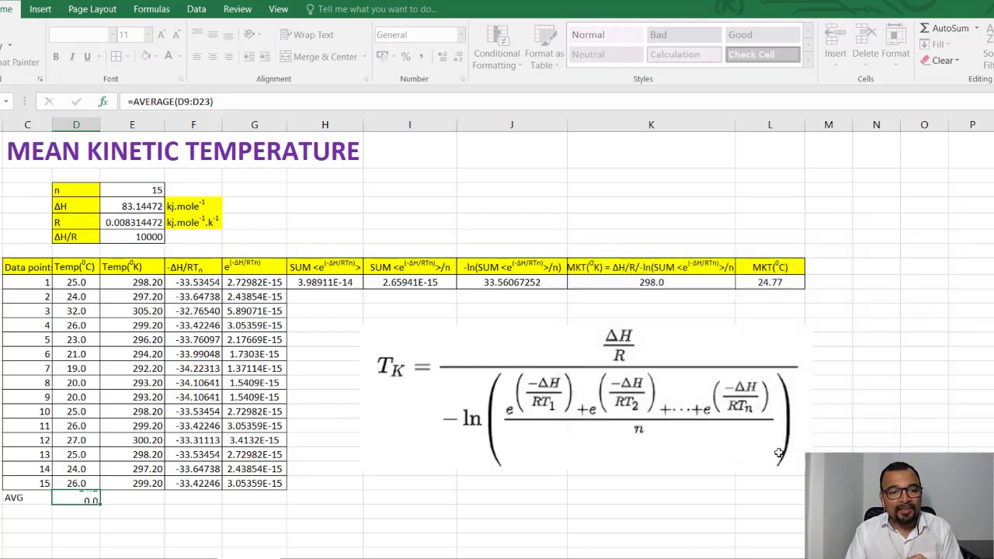
key(ctrl+b)
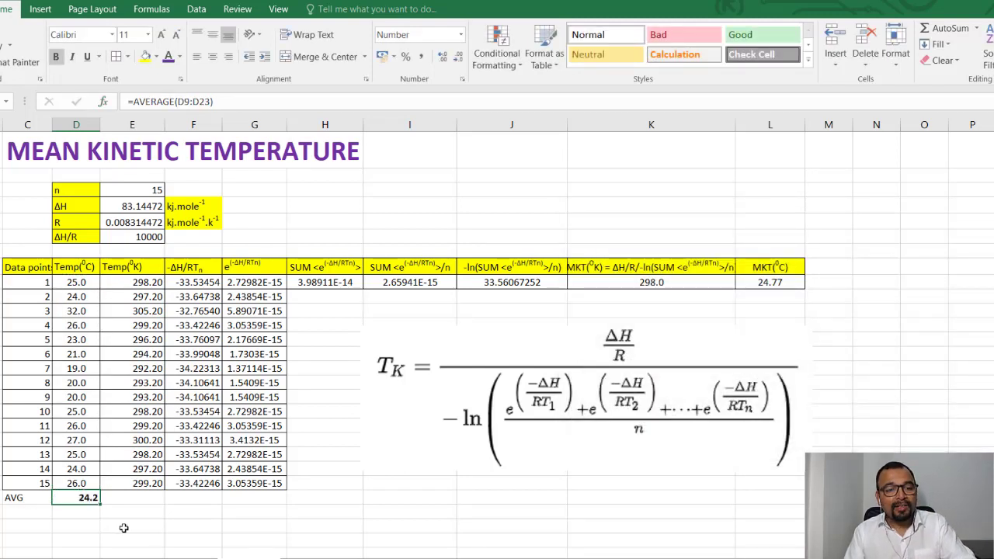
Step: Reduce the Celsius mean kinetic temperature in L9 to one decimal place and make it bold
click(780, 281)
click(458, 57)
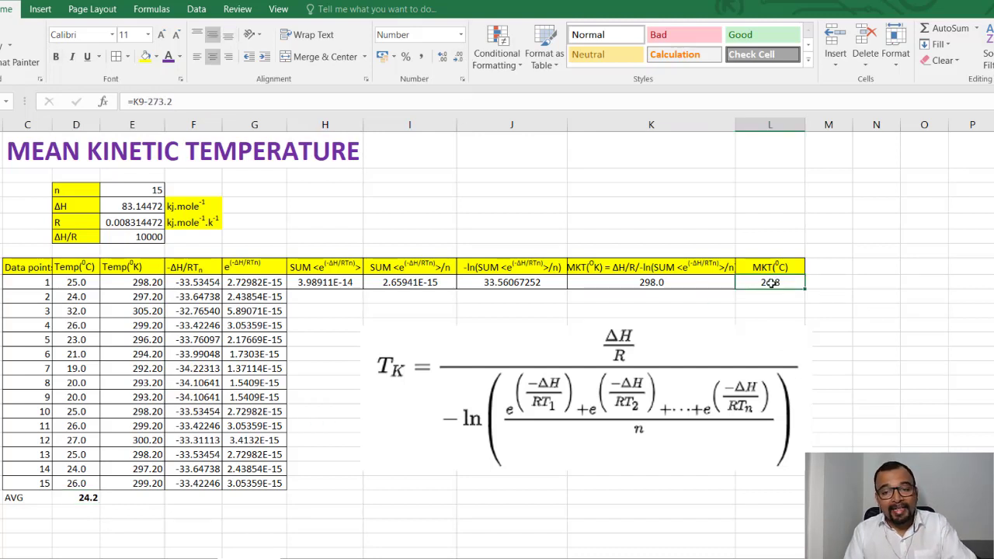
key(ctrl+b)
click(851, 342)
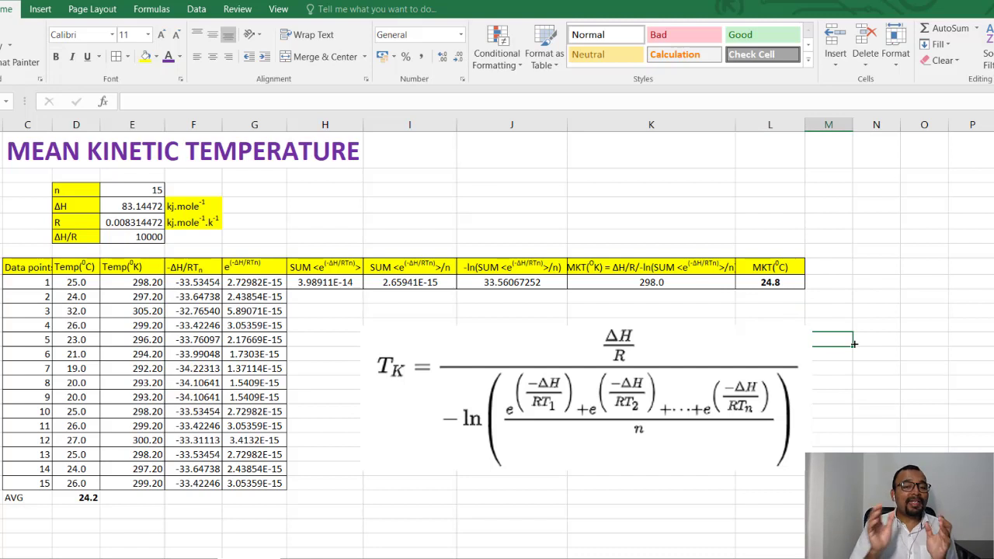